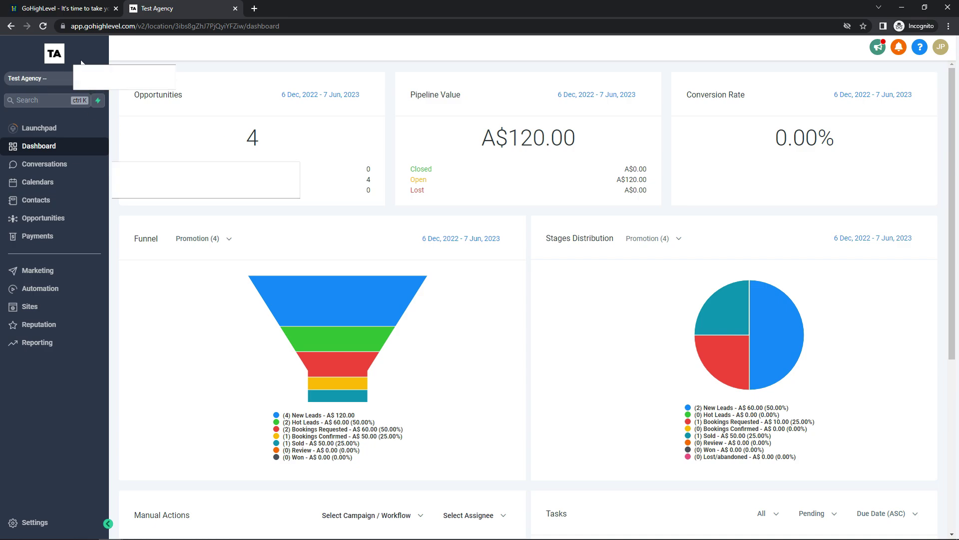
# Step: Check the sub-account switcher and review the dashboard widgets from Opportunities down to the Lead Source Report
pyautogui.click(48, 78)
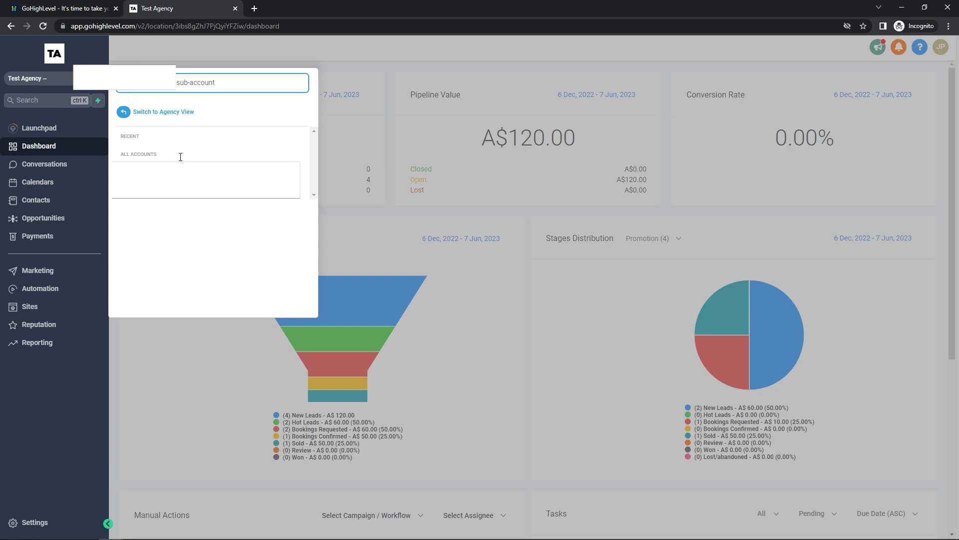
pyautogui.click(76, 149)
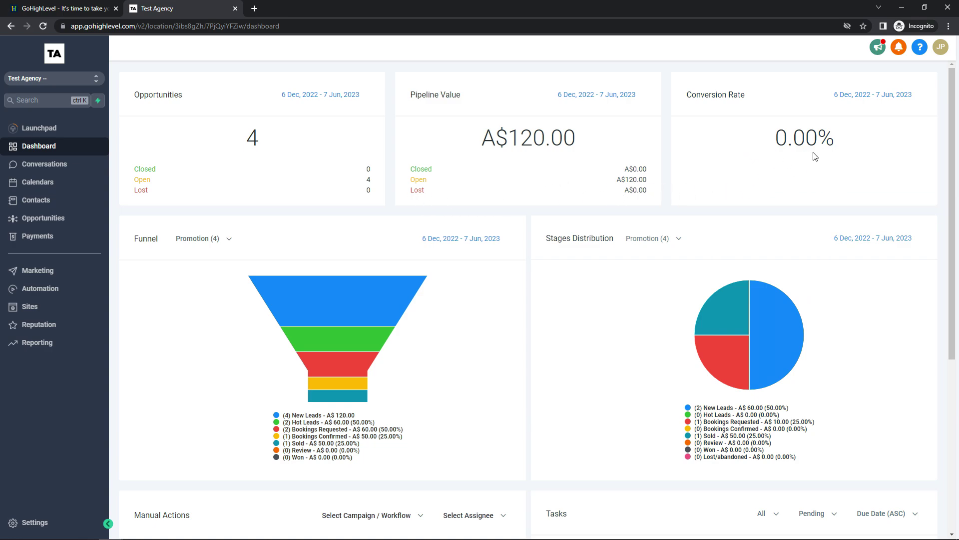
pyautogui.scroll(-2, 505, 272)
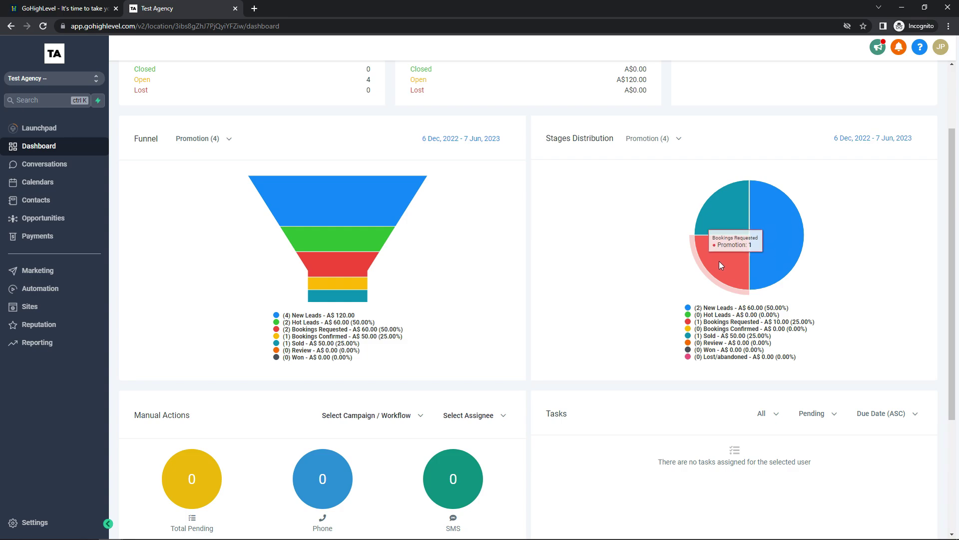
pyautogui.scroll(-3, 585, 305)
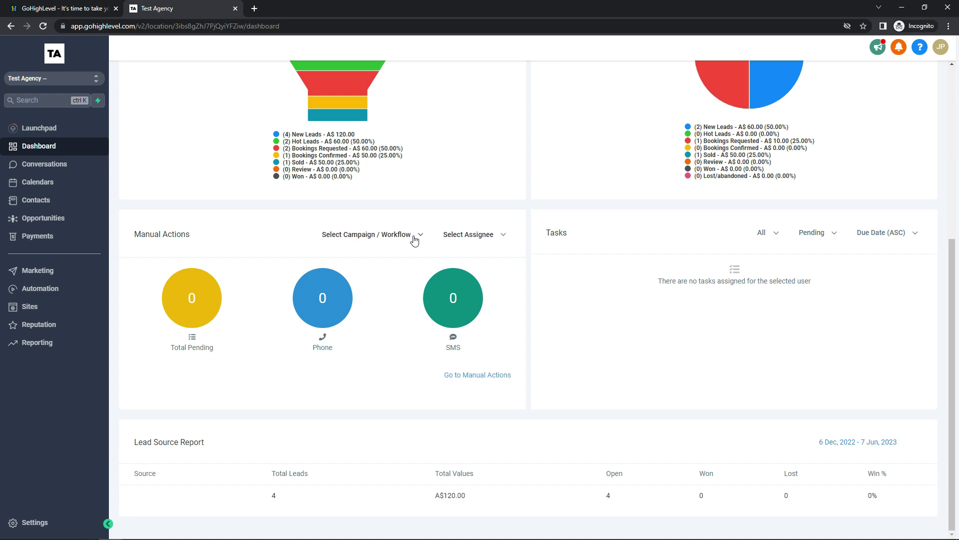
pyautogui.click(489, 240)
pyautogui.scroll(5, 229, 285)
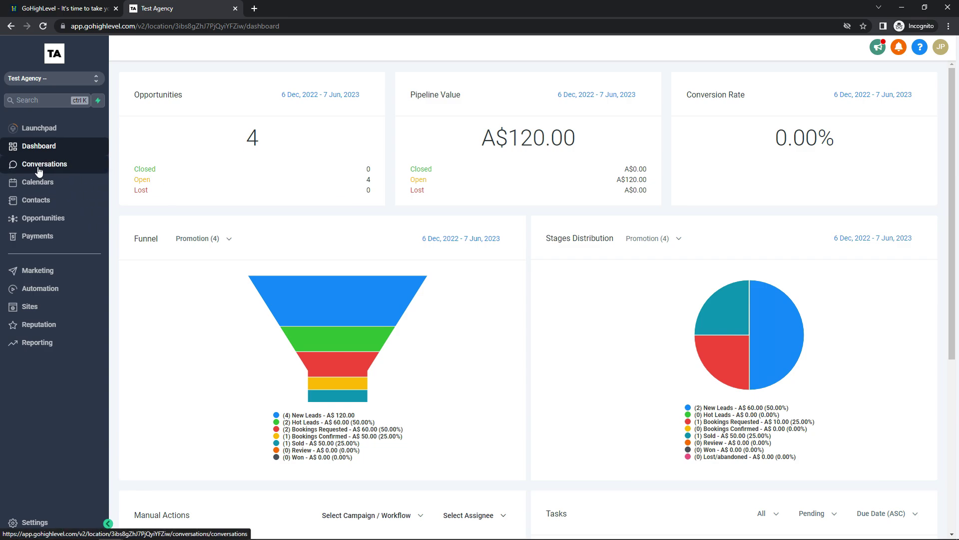
# Step: Open the Sales Pitch email template for editing from the message templates in Conversations
pyautogui.click(59, 170)
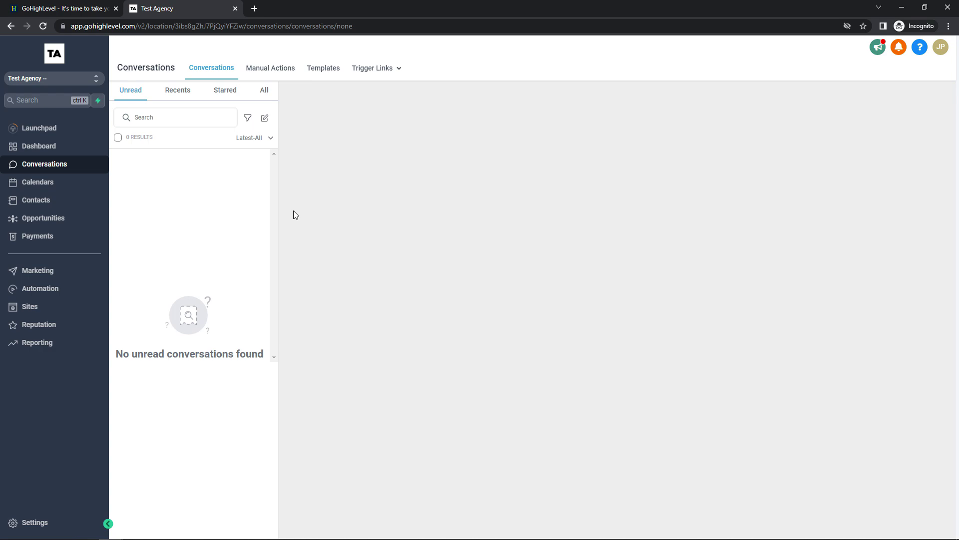
pyautogui.click(323, 68)
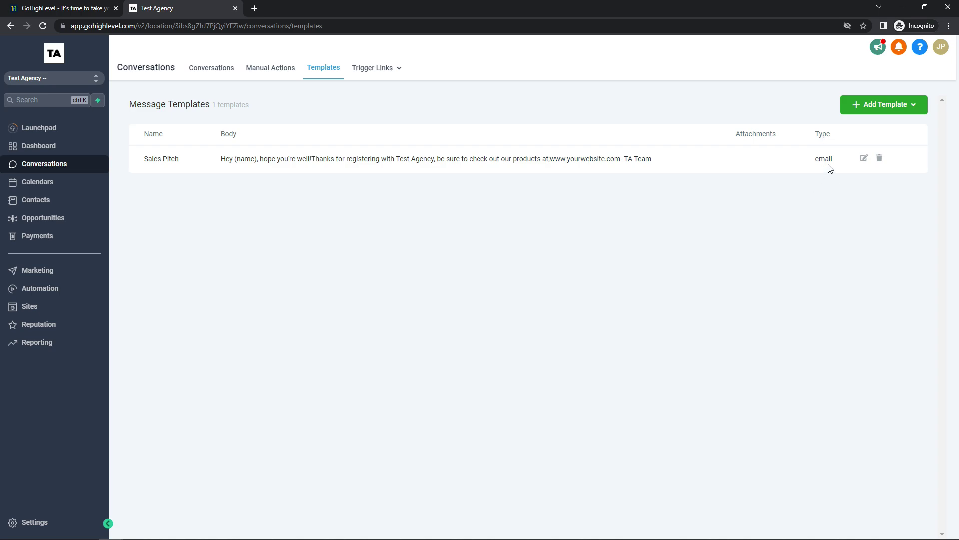
pyautogui.click(865, 159)
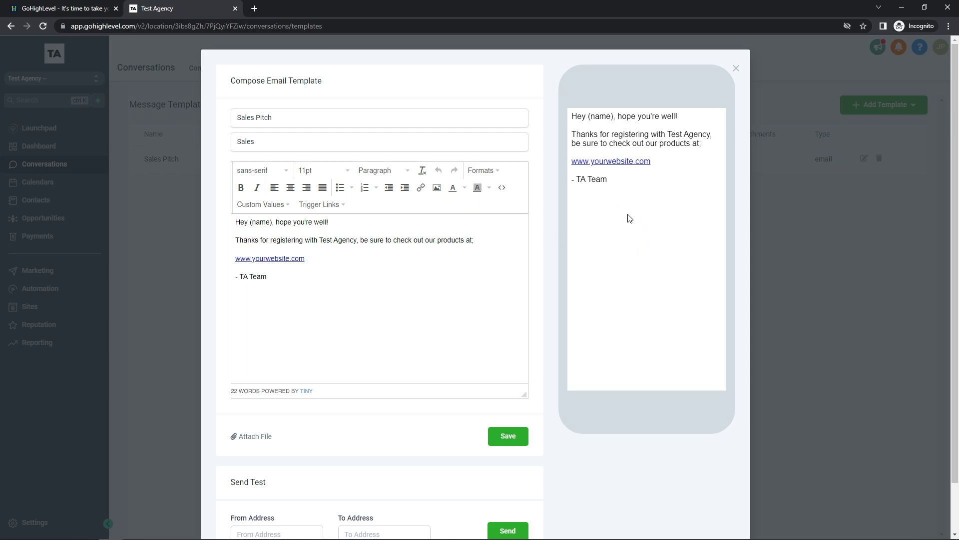
# Step: Review the Sales Pitch template's name, subject, body and test-send fields, and save the template
pyautogui.click(300, 121)
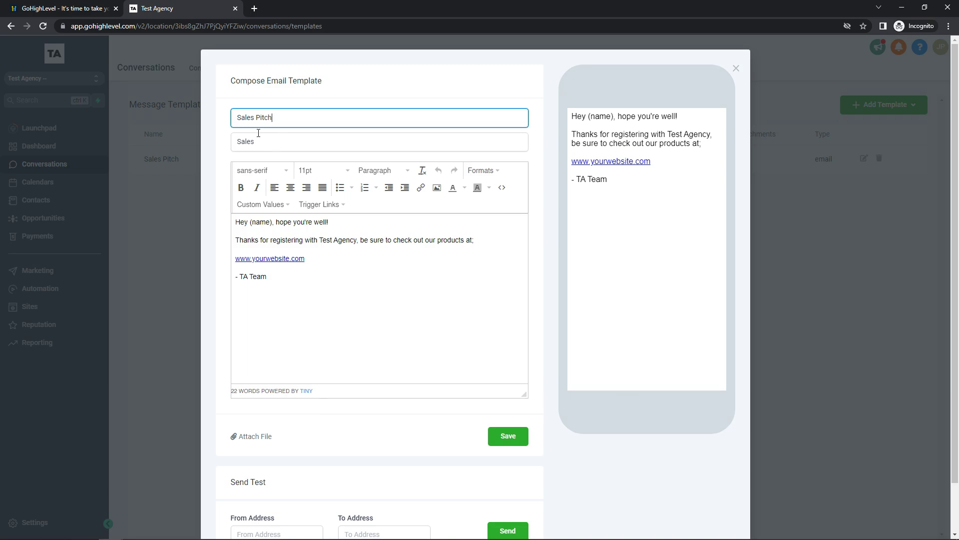
pyautogui.moveTo(274, 117); pyautogui.dragTo(234, 121)
pyautogui.click(293, 121)
pyautogui.click(293, 140)
pyautogui.doubleClick(284, 141)
pyautogui.click(285, 141)
pyautogui.scroll(-1, 380, 148)
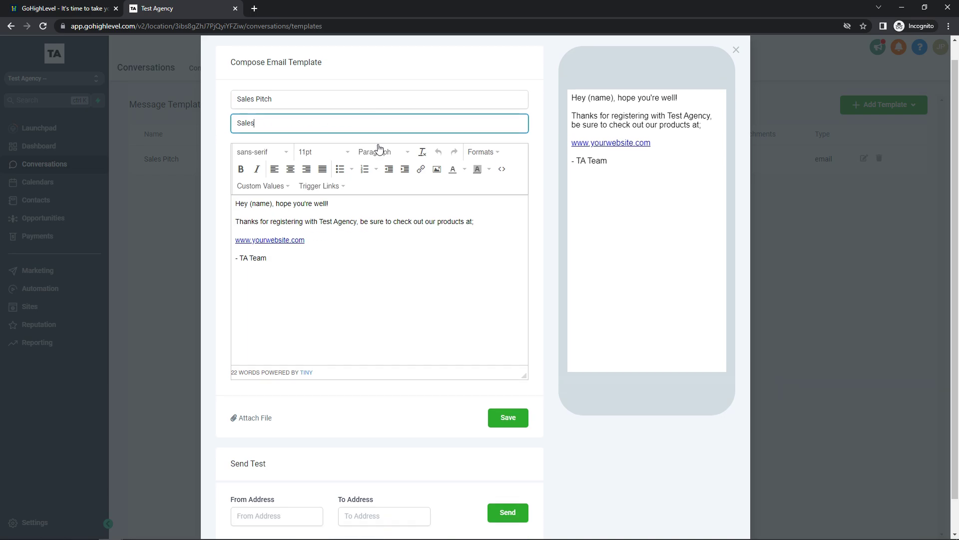
pyautogui.scroll(-2, 379, 149)
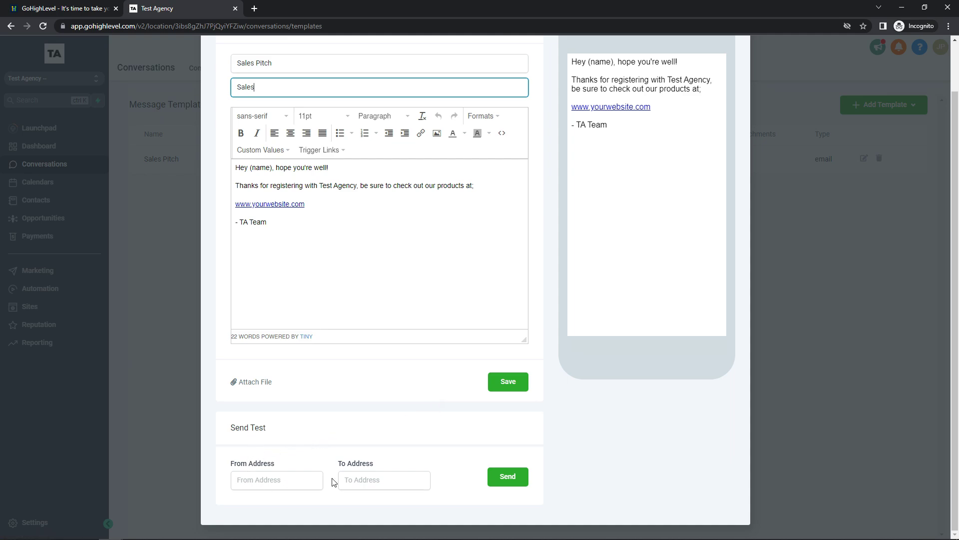
pyautogui.click(520, 388)
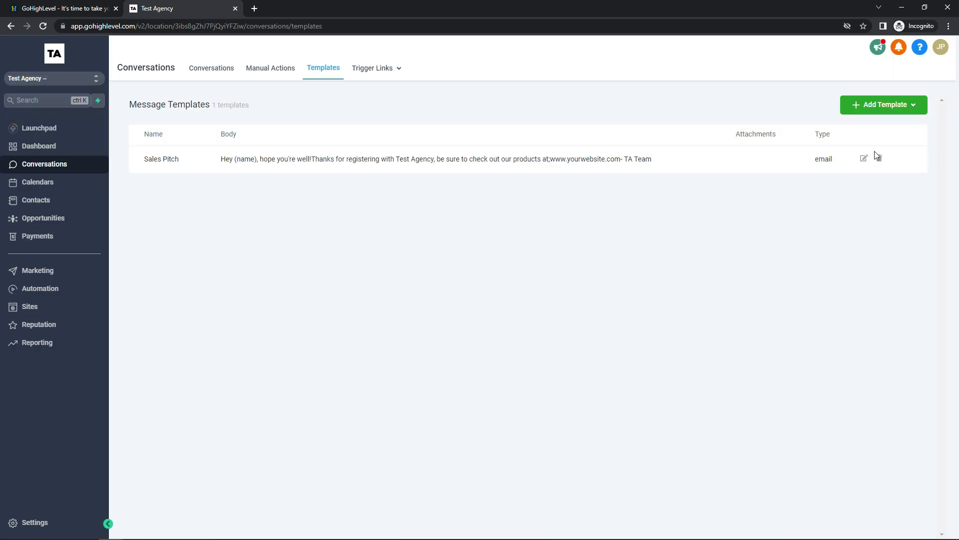
# Step: Start a new text message template and place the cursor in its empty message body
pyautogui.click(874, 111)
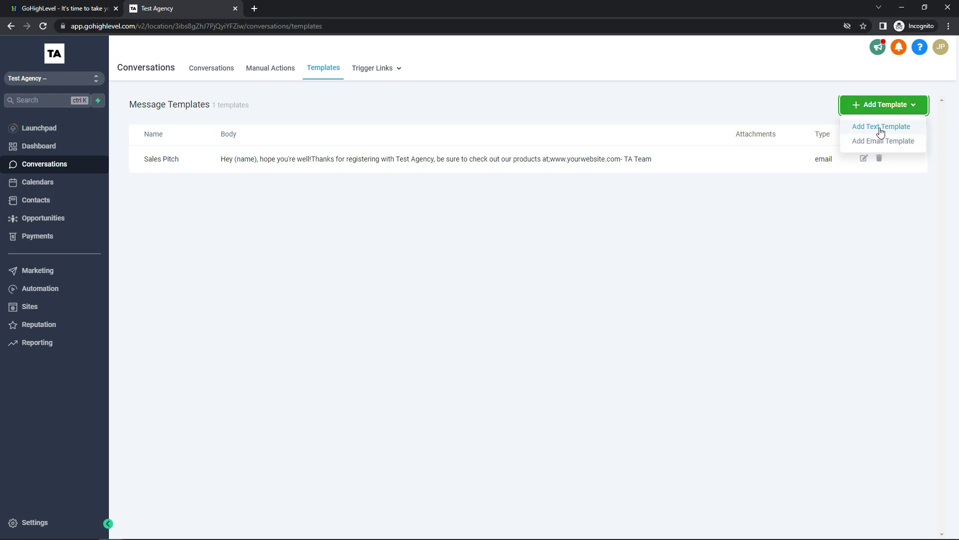
pyautogui.click(889, 129)
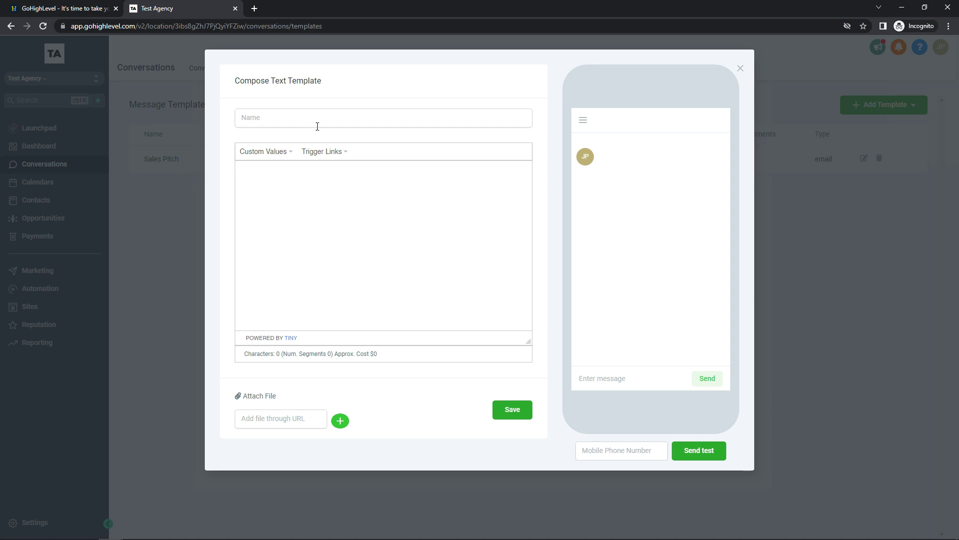
pyautogui.click(280, 124)
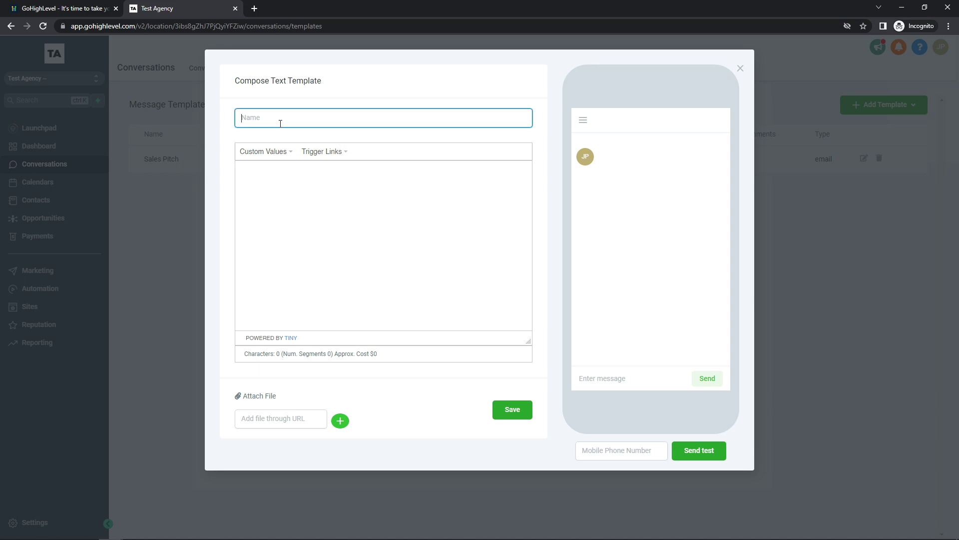
pyautogui.click(263, 181)
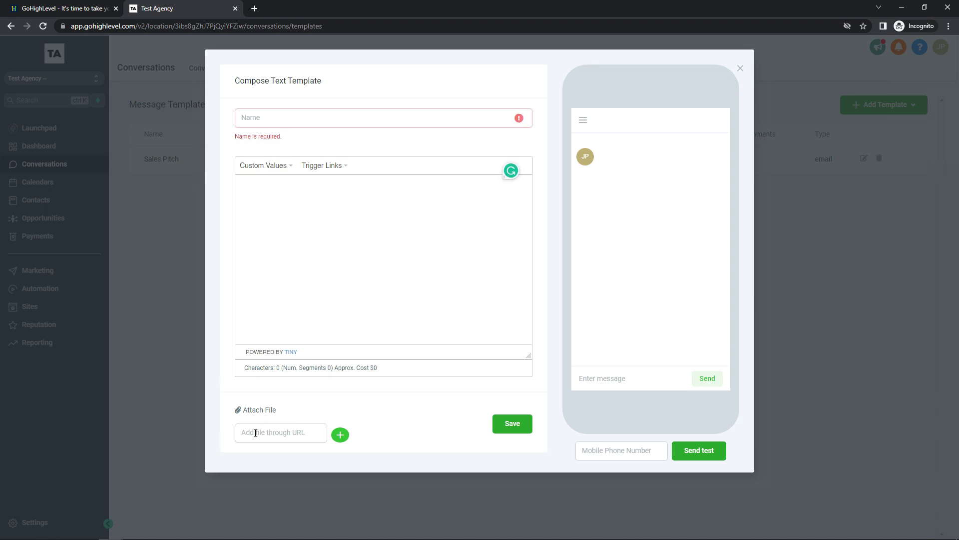
# Step: Insert the contact's Full Name custom value into the text template's message body
pyautogui.click(289, 167)
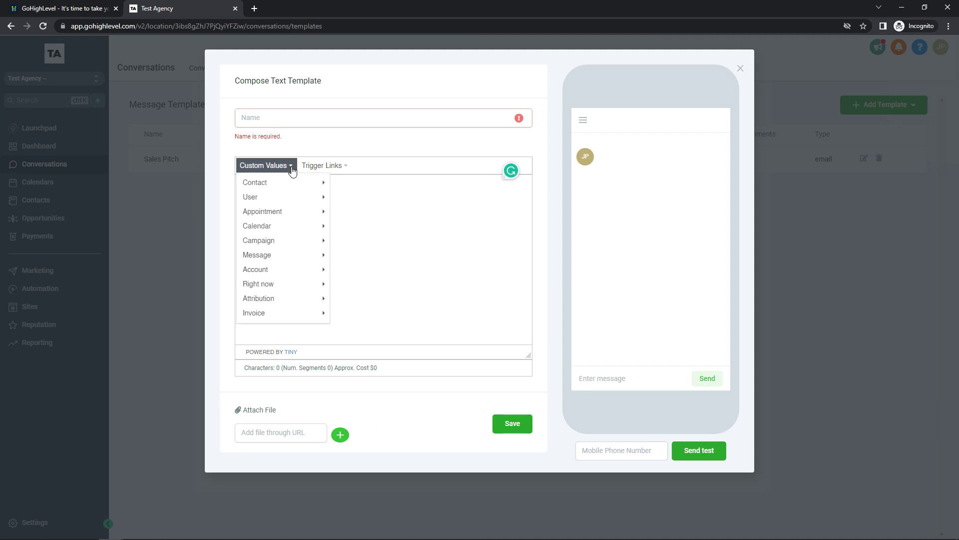
pyautogui.moveTo(282, 214)
pyautogui.click(289, 167)
pyautogui.click(290, 166)
pyautogui.moveTo(283, 186)
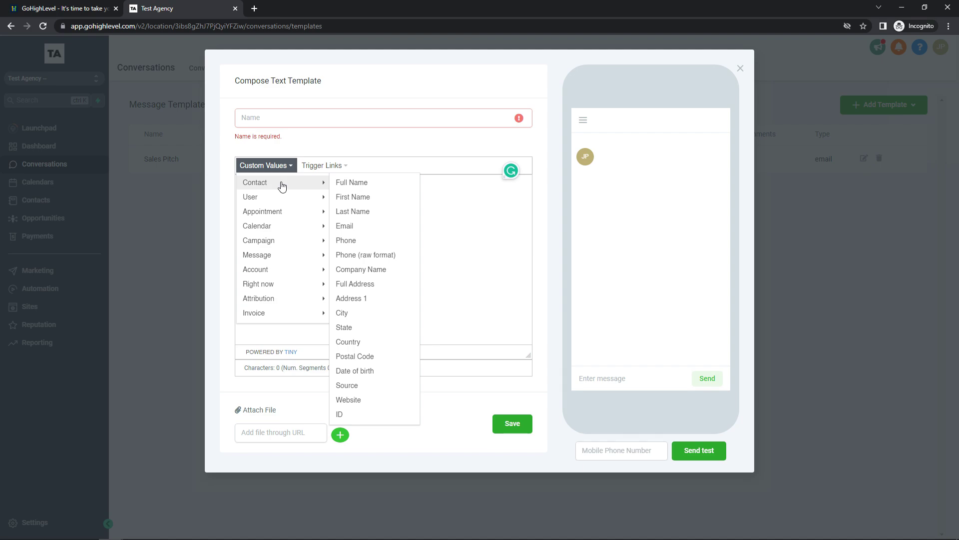
pyautogui.click(350, 183)
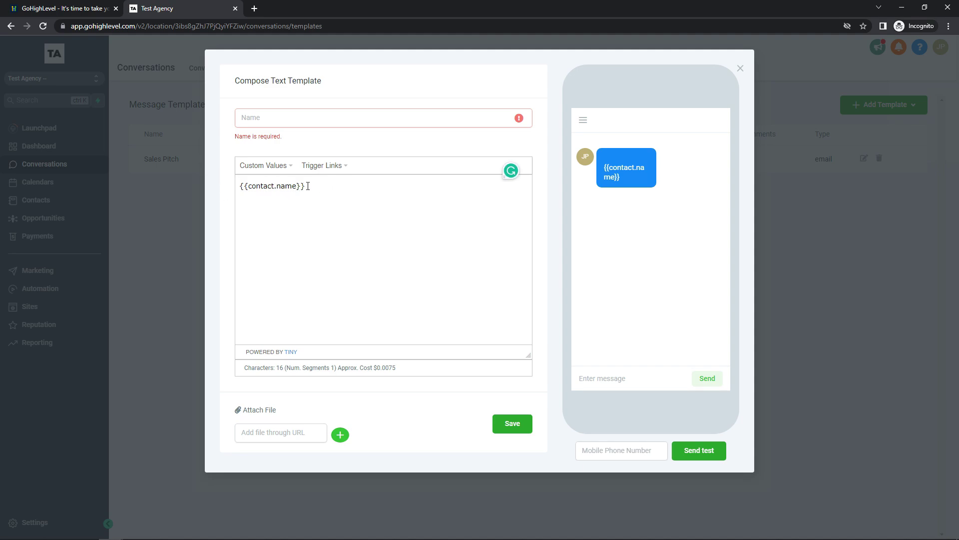
# Step: Try adding the appointment Start Date Time custom value to the message body, and clear the whole body
pyautogui.click(263, 165)
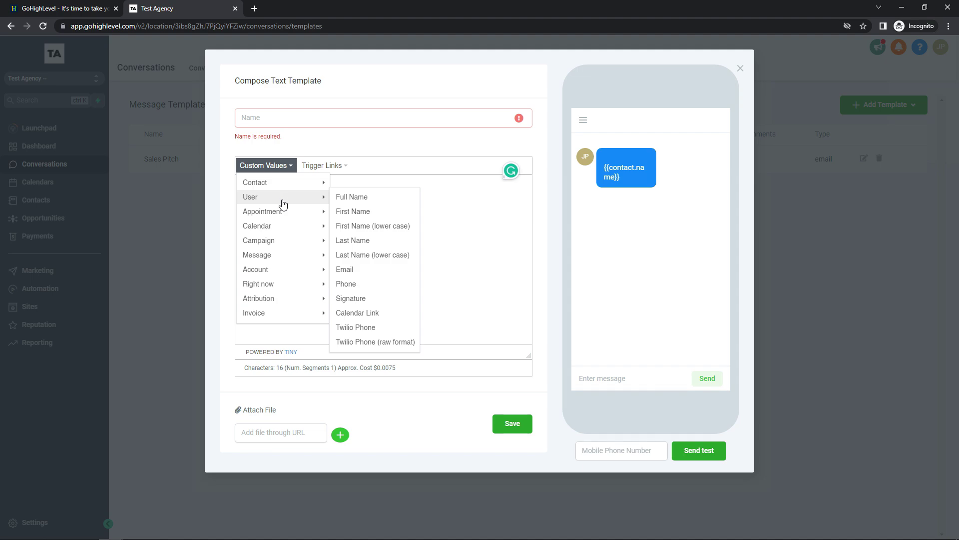
pyautogui.moveTo(286, 212)
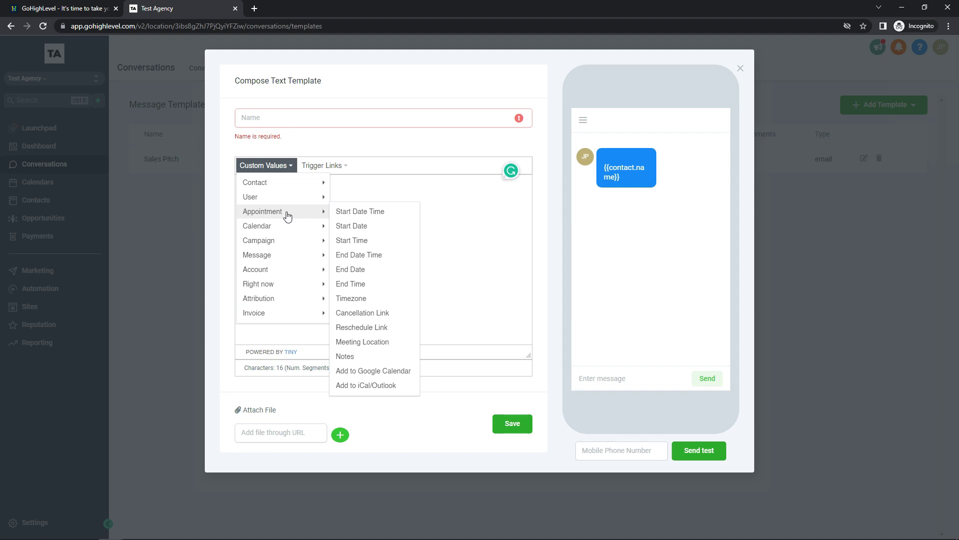
pyautogui.click(367, 214)
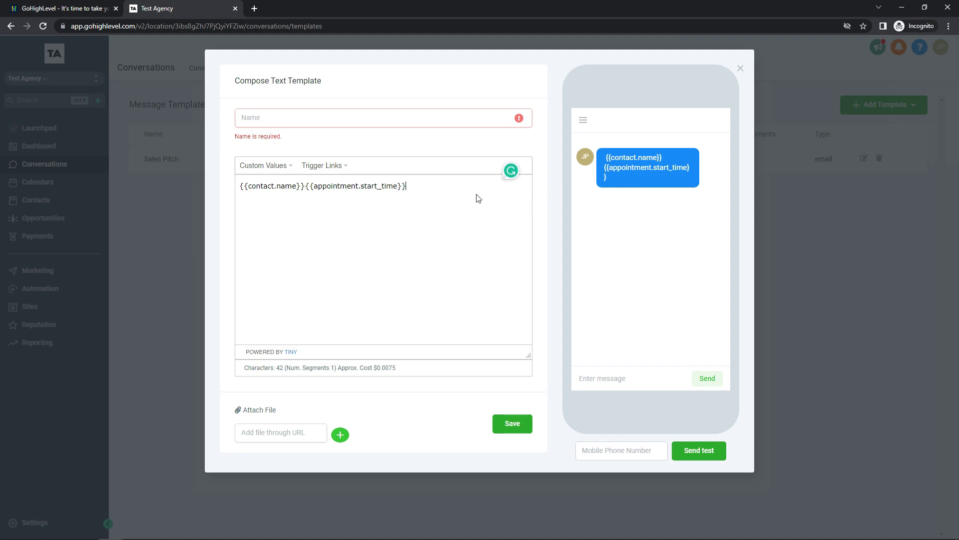
pyautogui.moveTo(421, 197); pyautogui.dragTo(228, 188)
pyautogui.press('BackSpace')
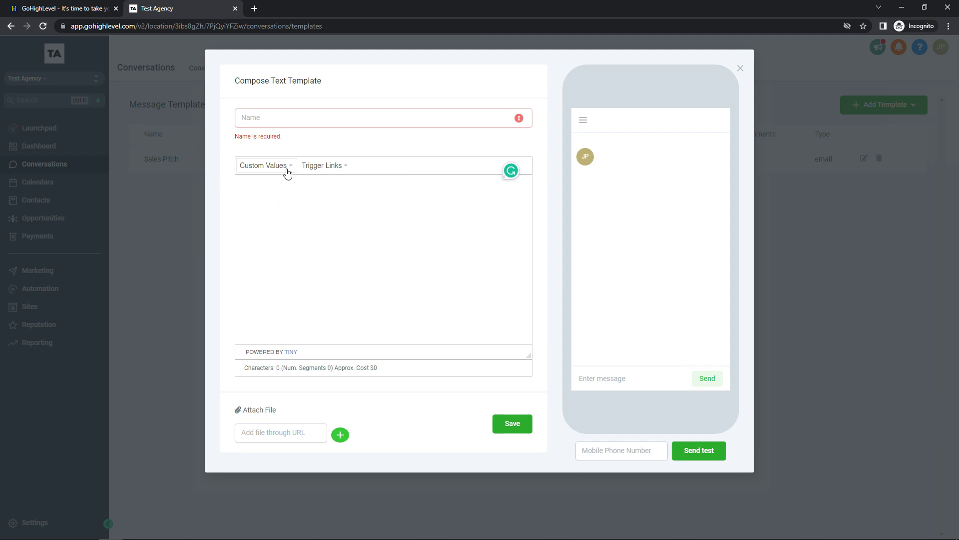
# Step: Browse the custom value categories and trigger links offered for the text template, and close it without saving
pyautogui.click(287, 171)
pyautogui.moveTo(290, 314)
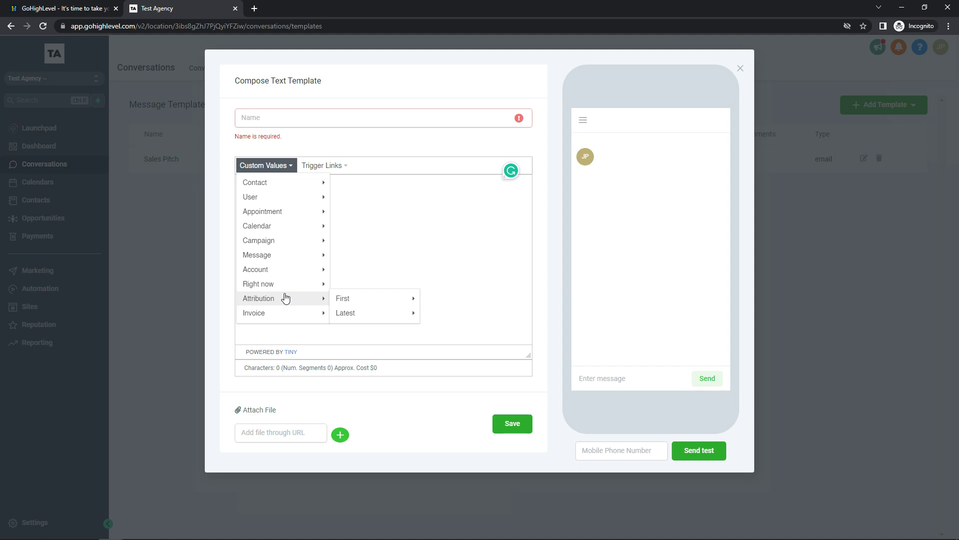
pyautogui.moveTo(277, 259)
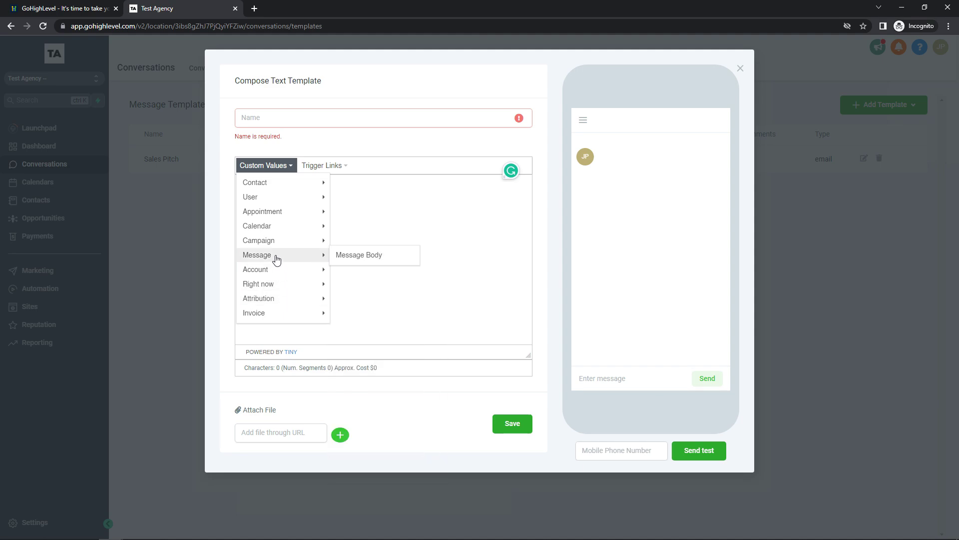
pyautogui.moveTo(280, 240)
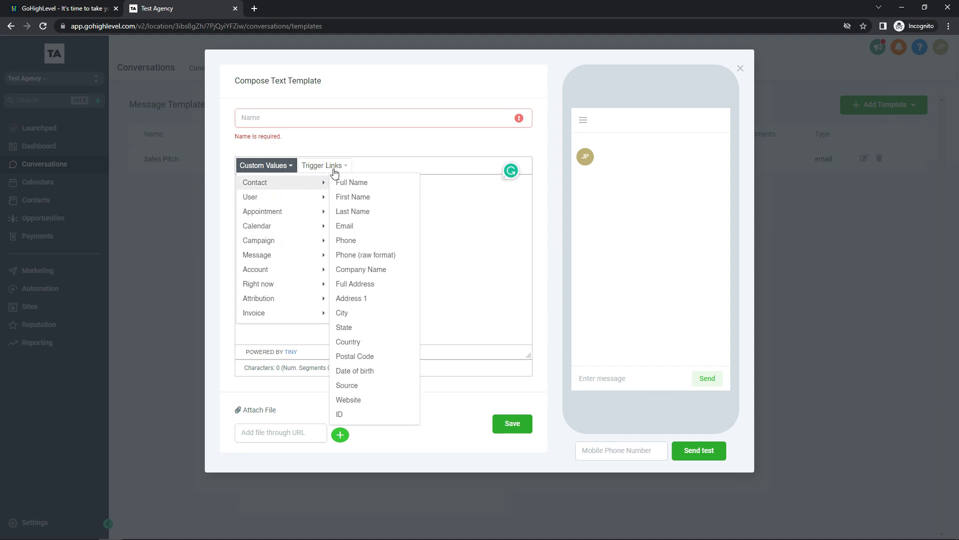
pyautogui.click(388, 158)
pyautogui.click(342, 170)
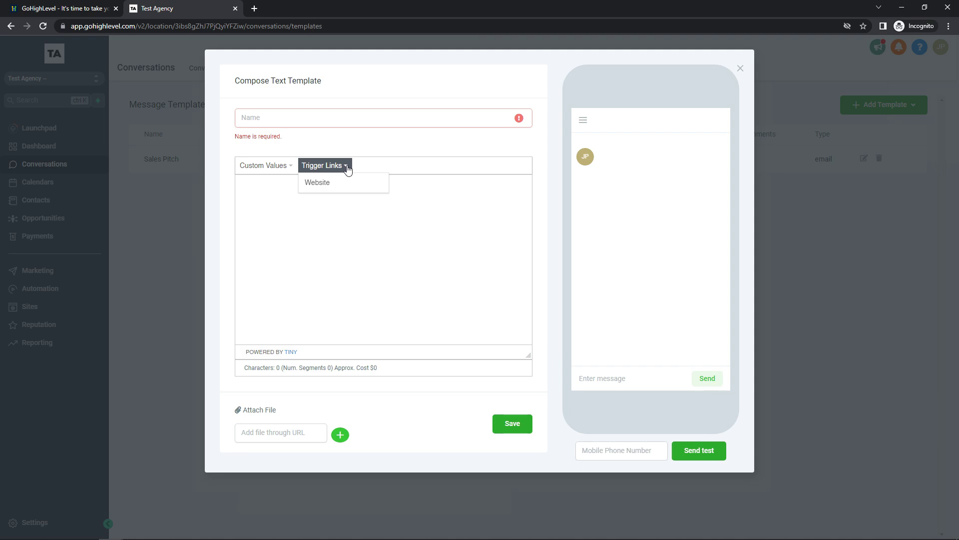
pyautogui.press('Escape')
# Step: View the list of trigger links in Conversations and their Analyze page
pyautogui.moveTo(382, 77)
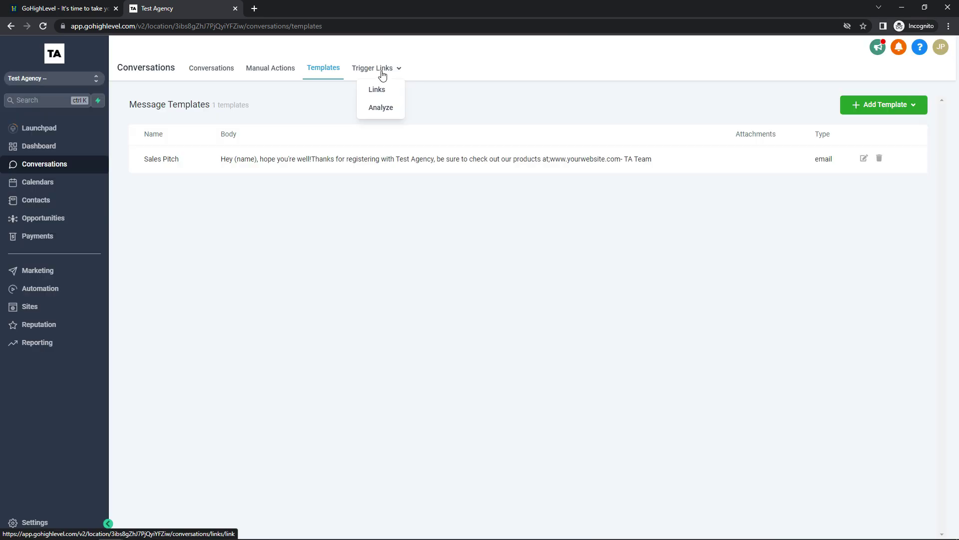
pyautogui.click(383, 74)
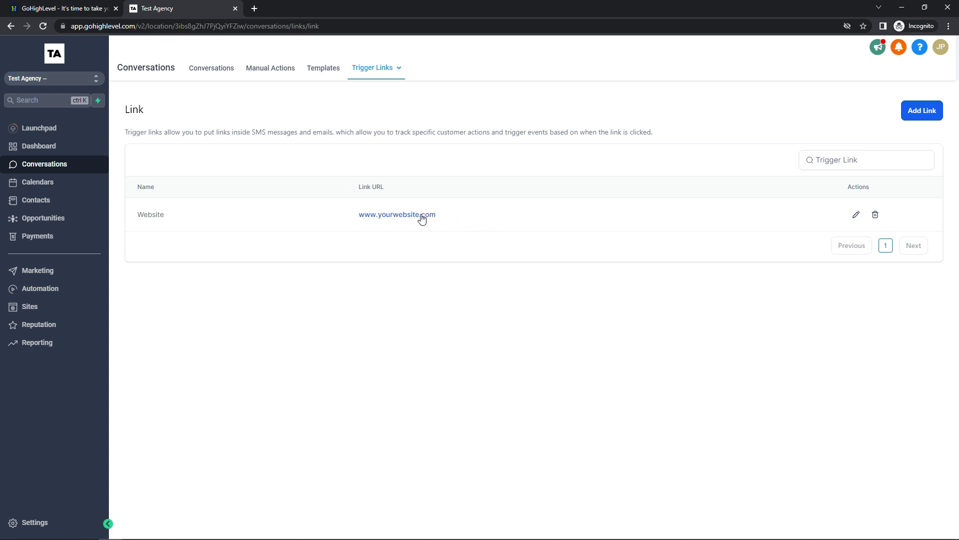
pyautogui.moveTo(384, 81)
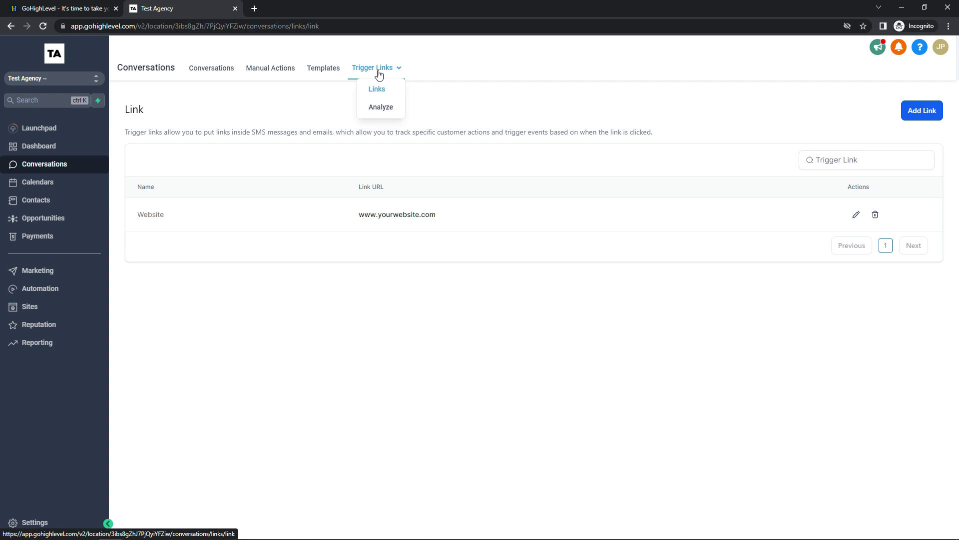
pyautogui.click(385, 110)
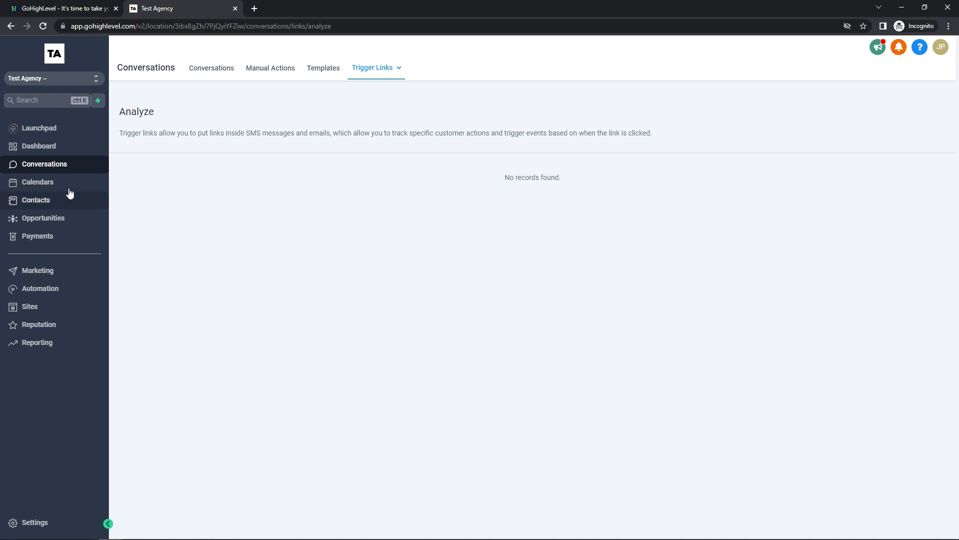
# Step: View the Calendars section and its list of appointments
pyautogui.click(48, 188)
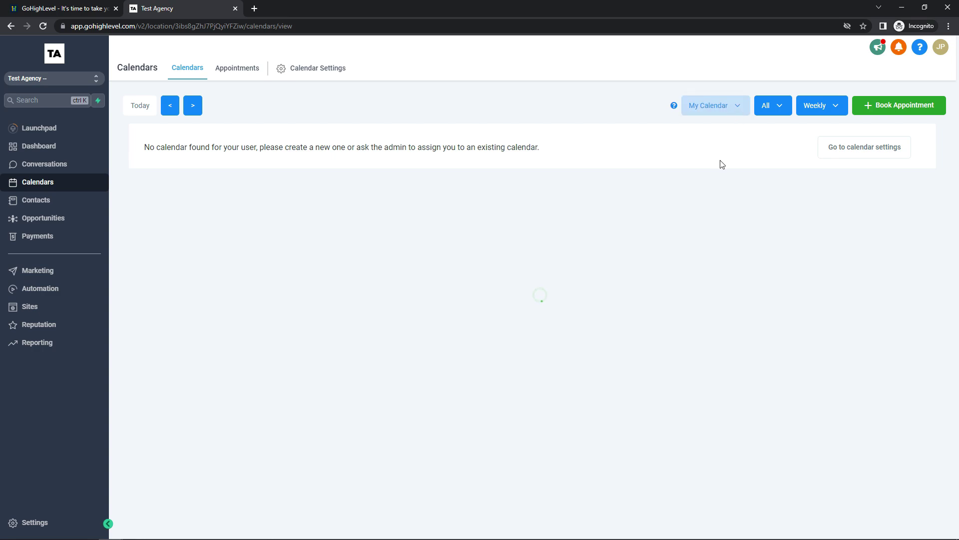
pyautogui.click(238, 79)
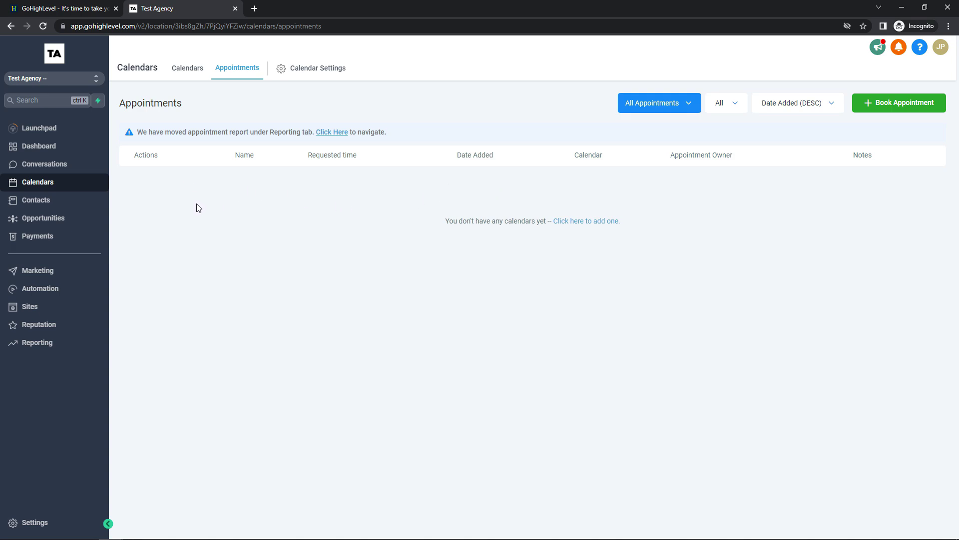
# Step: View the contacts list with its Bulk Actions and Tasks pages, and open the form for a new task
pyautogui.click(65, 203)
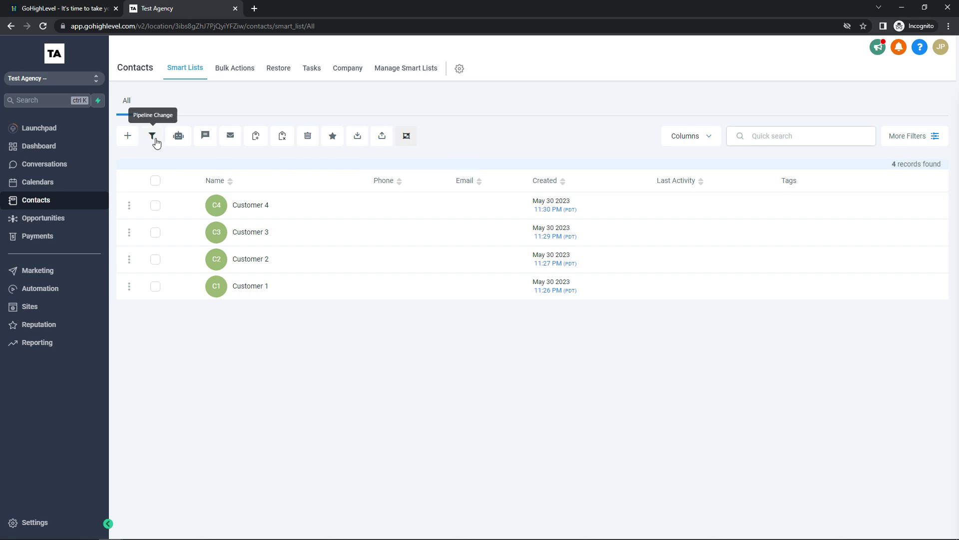
pyautogui.click(238, 68)
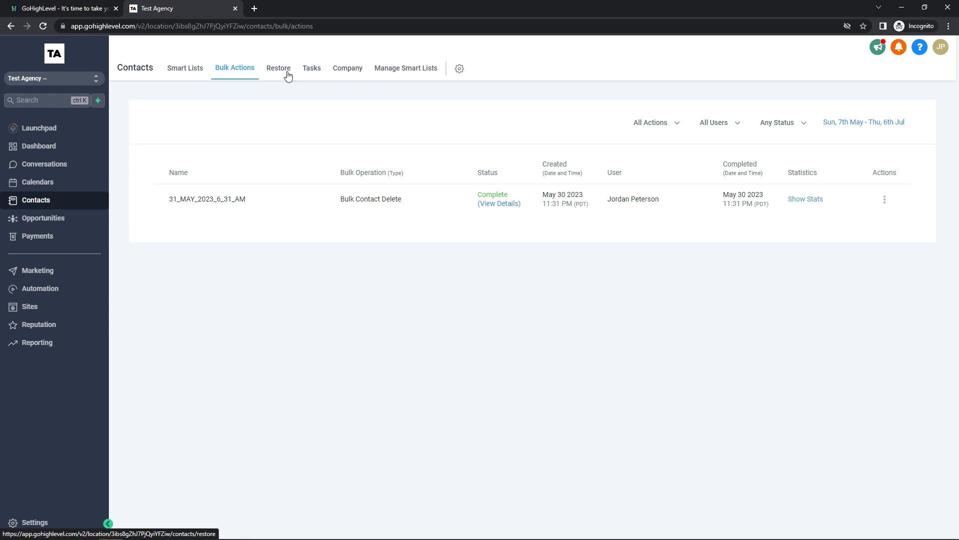
pyautogui.click(313, 74)
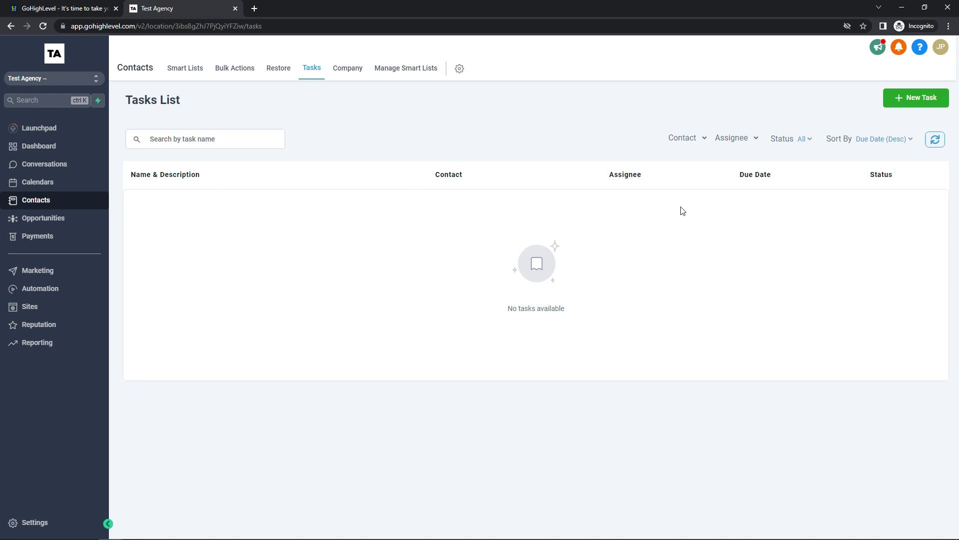
pyautogui.click(909, 104)
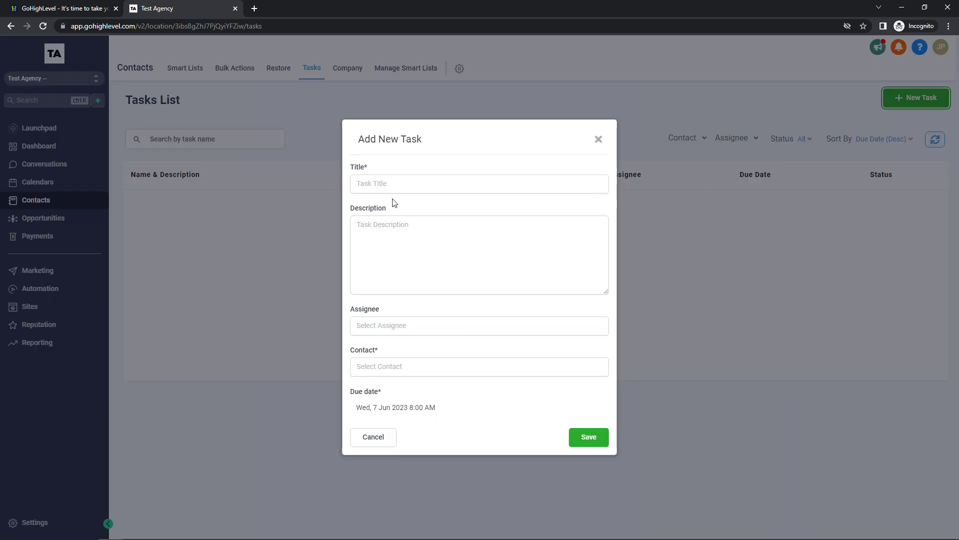
pyautogui.click(377, 183)
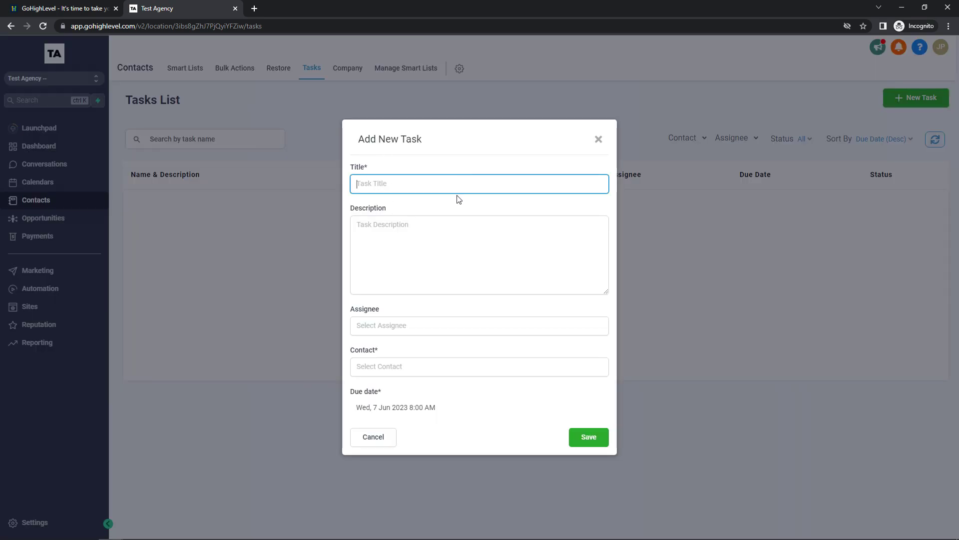
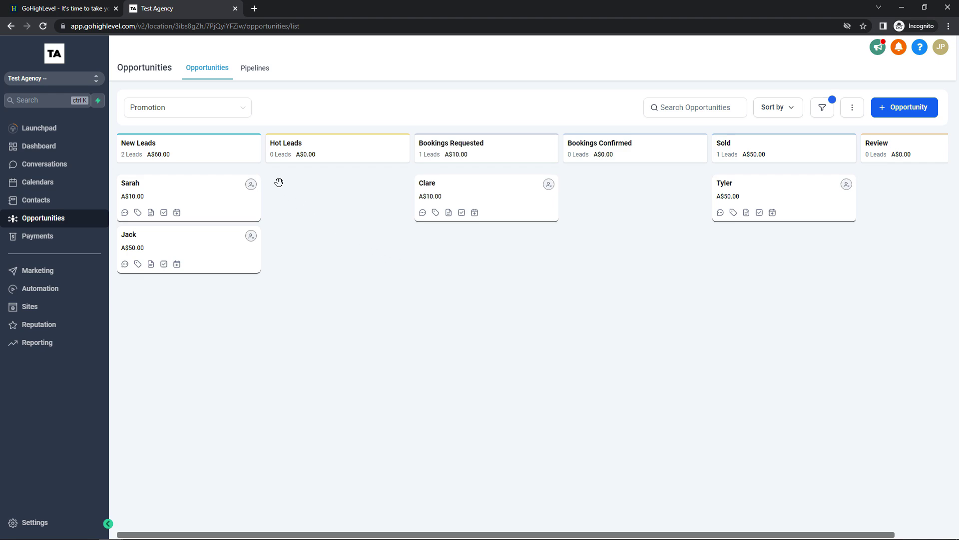
# Step: Compare the Promotion opportunities board with the list of pipelines
pyautogui.click(256, 73)
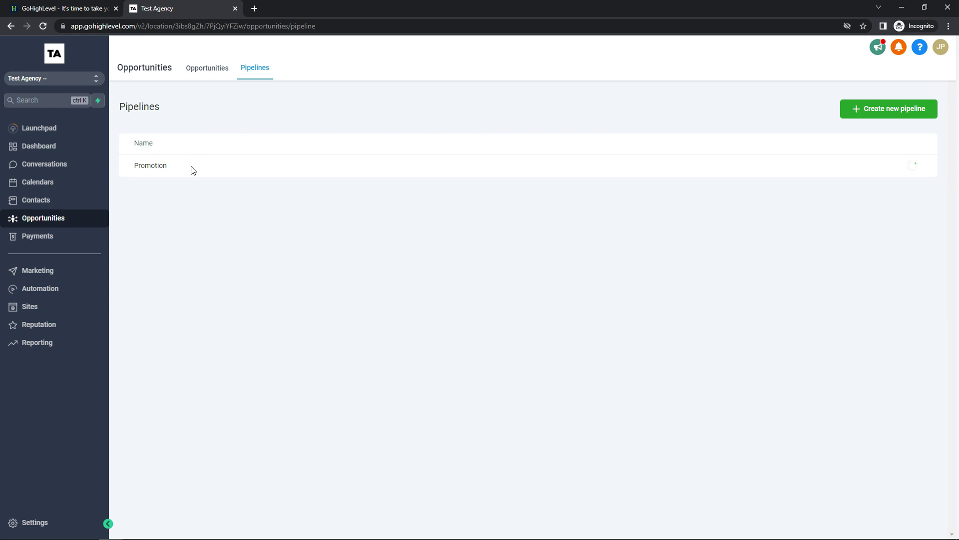
pyautogui.click(209, 73)
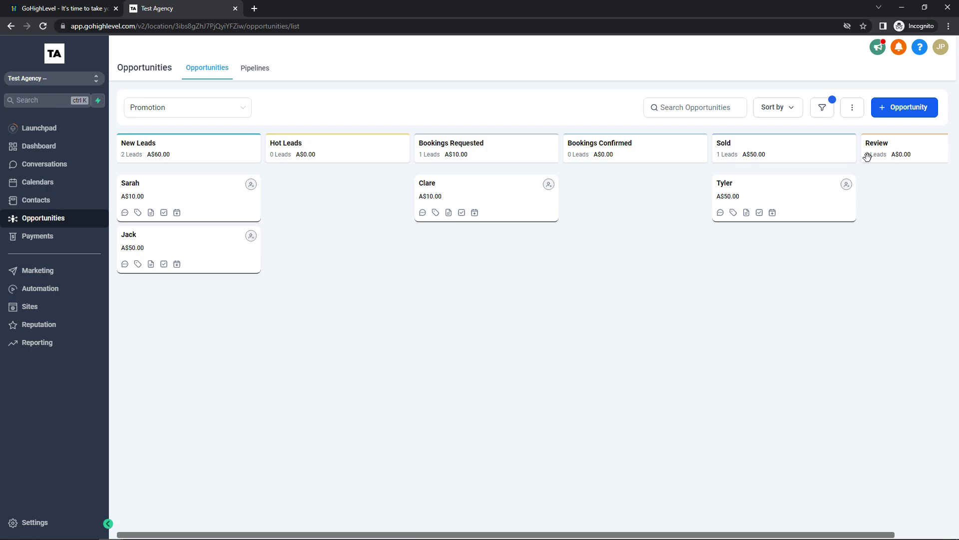
pyautogui.click(256, 68)
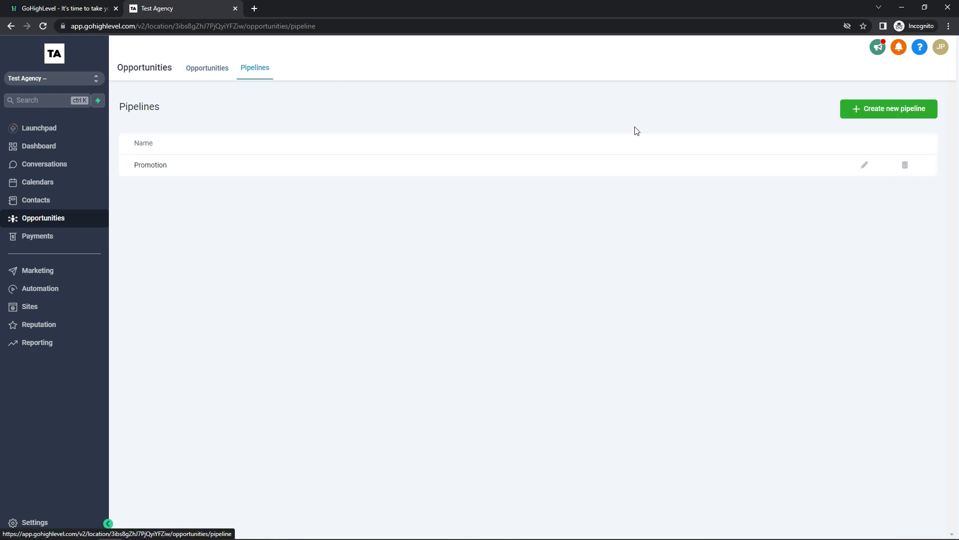
# Step: View the blank form for a new pipeline and close it without saving
pyautogui.click(892, 116)
pyautogui.click(372, 103)
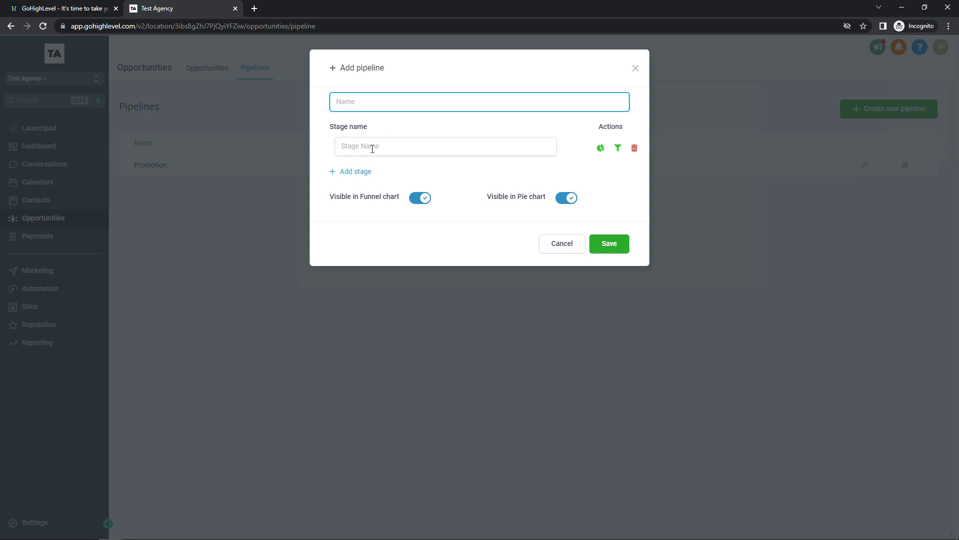
pyautogui.click(636, 68)
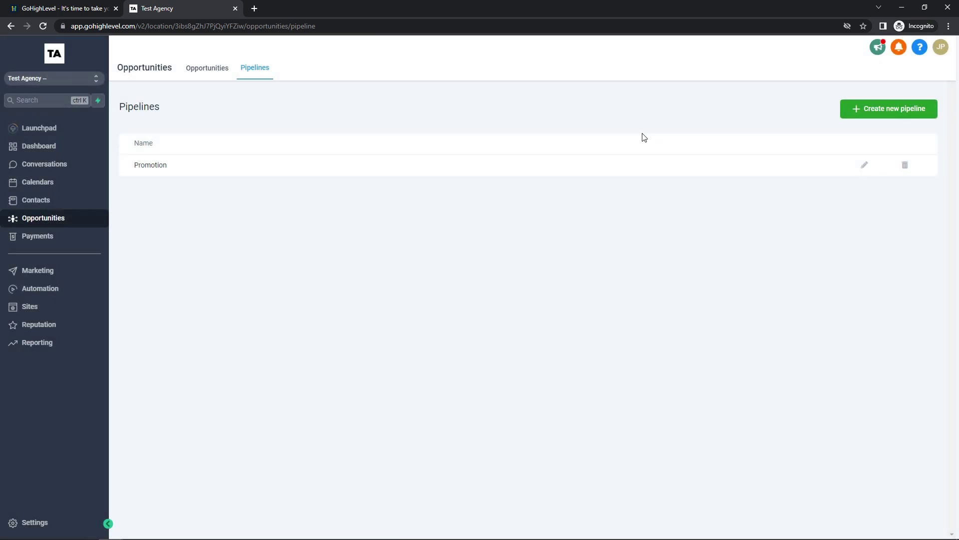
# Step: Add a stage named Example at the end of the Promotion pipeline and save the pipeline
pyautogui.click(216, 73)
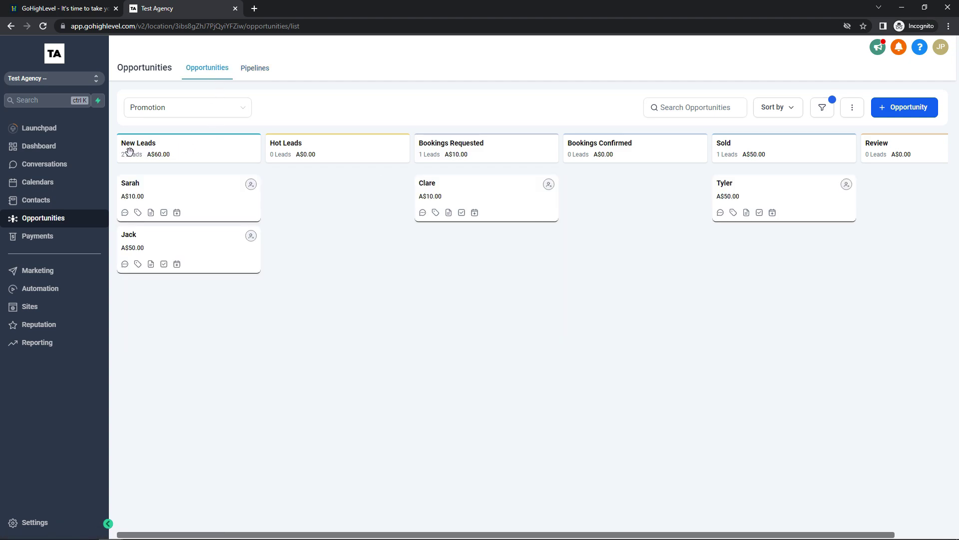
pyautogui.click(256, 74)
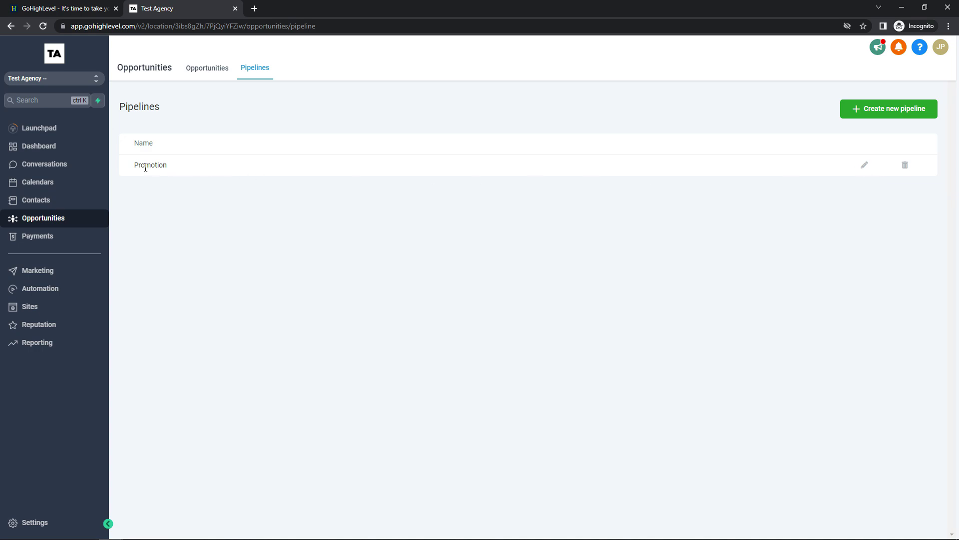
pyautogui.click(864, 166)
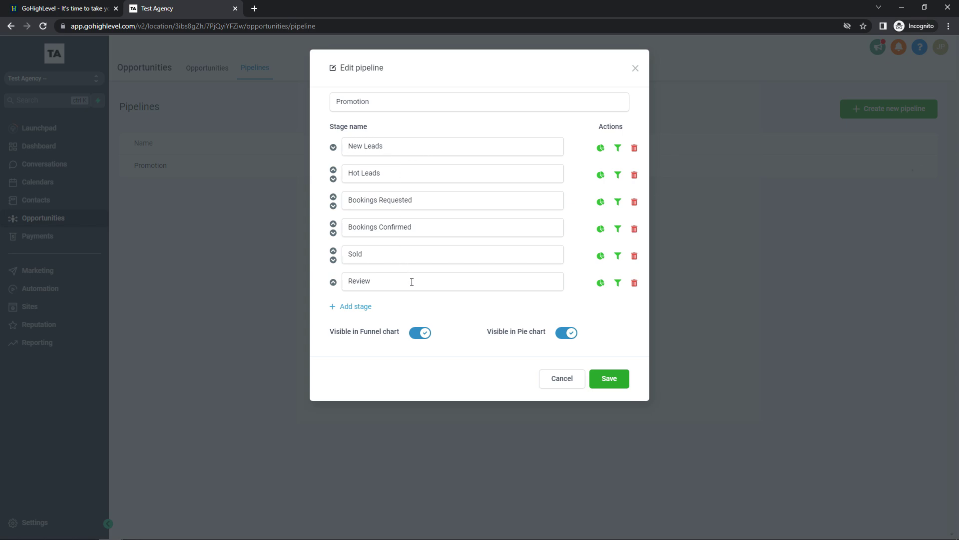
pyautogui.click(351, 307)
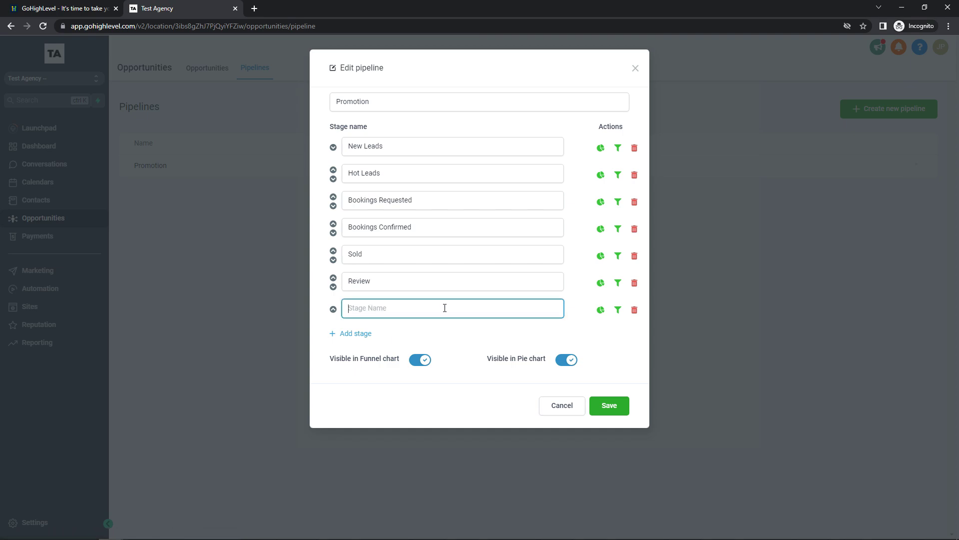
pyautogui.write('Example')
pyautogui.click(617, 405)
# Step: Look for the Example stage at the end of the Promotion opportunities board
pyautogui.click(206, 69)
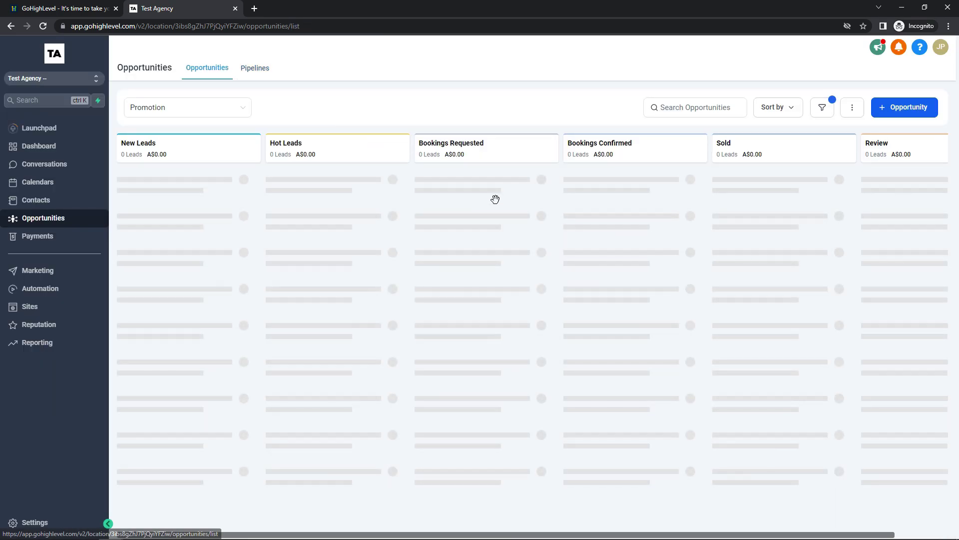
pyautogui.hscroll(2, 388, 516)
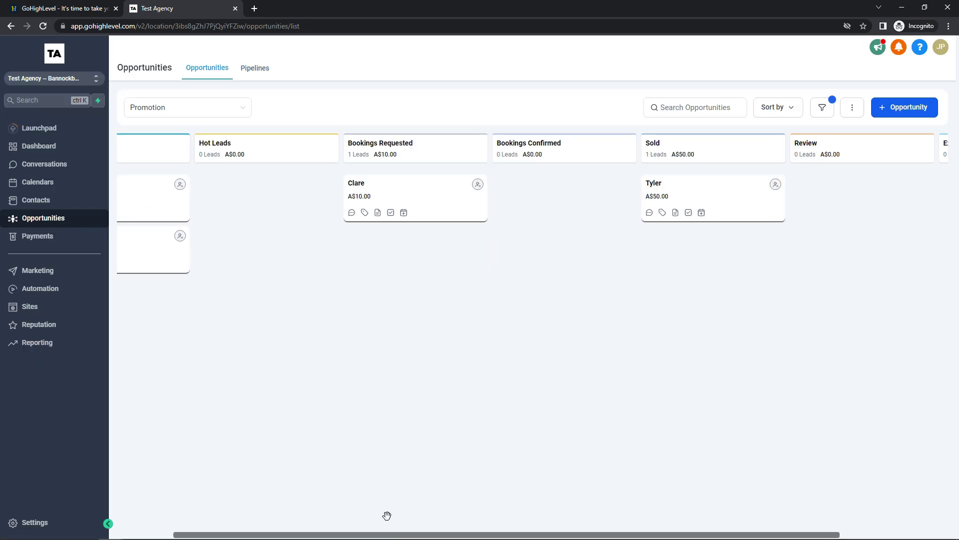
pyautogui.hscroll(4, 387, 516)
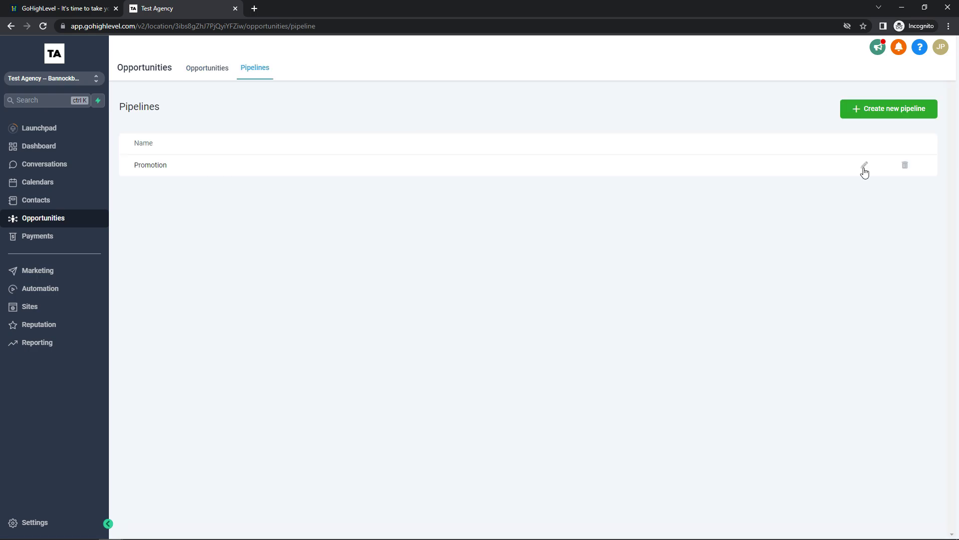
# Step: Delete the Example stage from the Promotion pipeline and close the pipeline editor
pyautogui.click(865, 166)
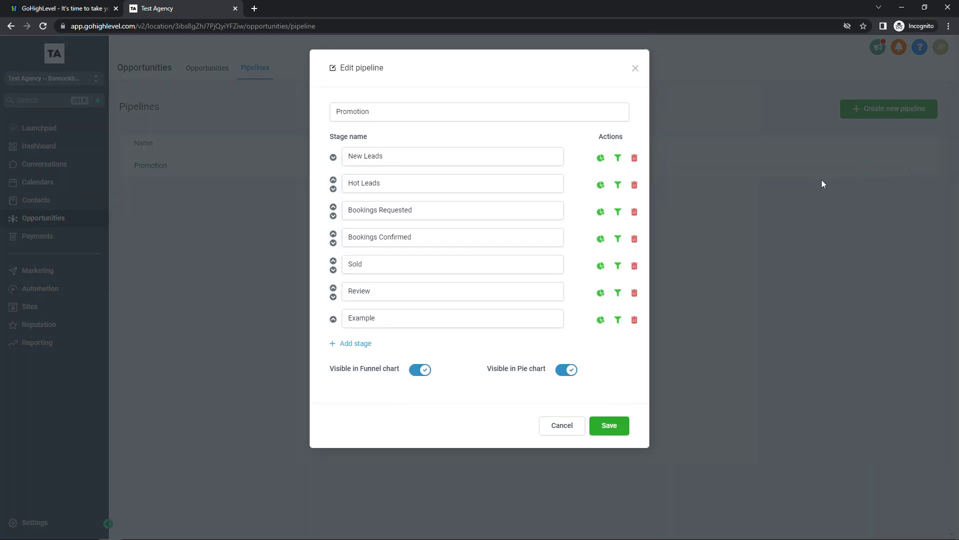
pyautogui.click(635, 319)
pyautogui.click(527, 87)
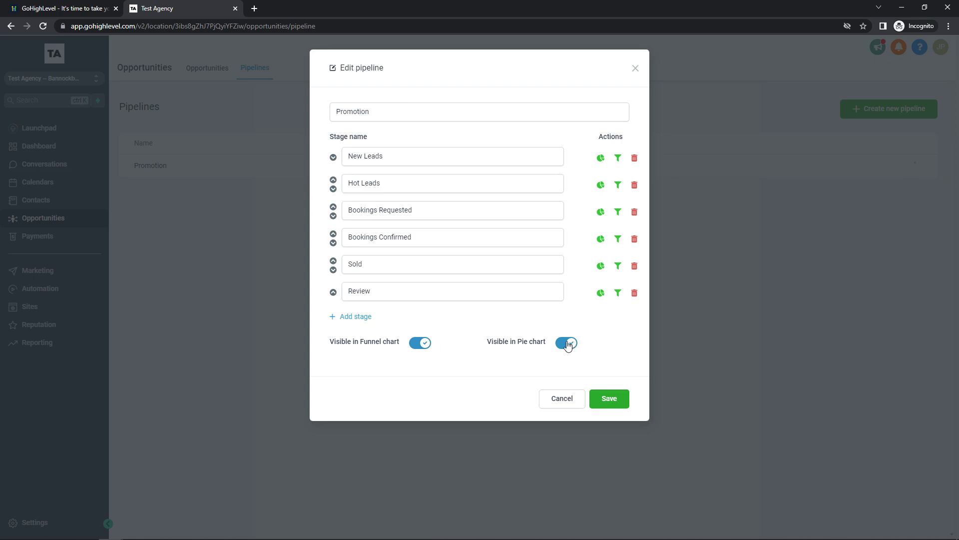
pyautogui.click(561, 398)
# Step: View the Dashboard, and the Payments section with its Invoices options
pyautogui.click(95, 148)
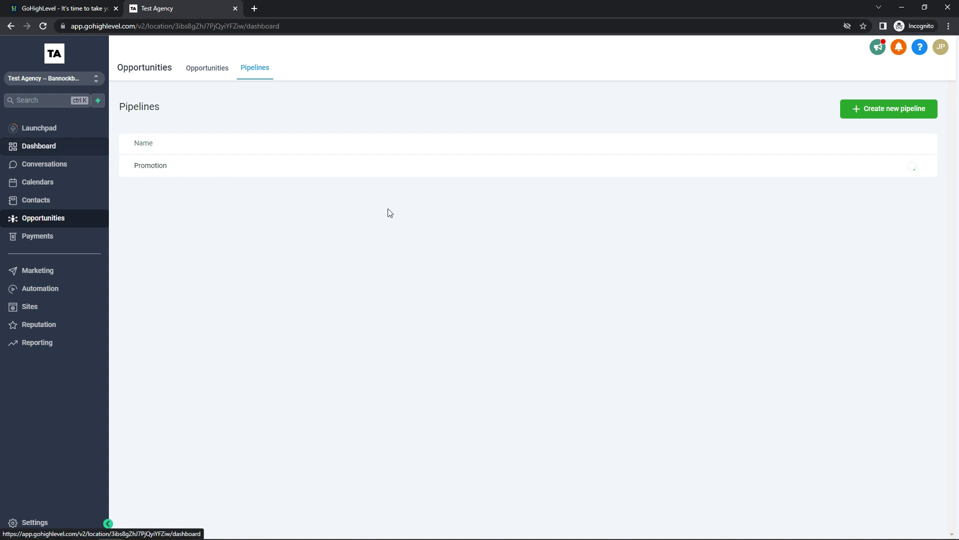
pyautogui.scroll(-3, 492, 270)
pyautogui.click(65, 242)
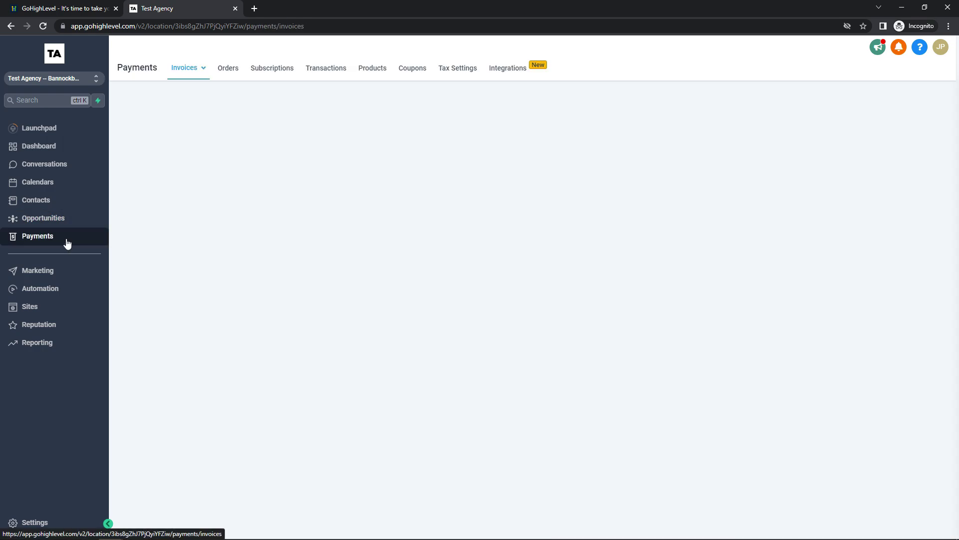
pyautogui.click(197, 75)
# Step: View the email campaigns in Marketing and the template choice for a new campaign, and return to the campaign list
pyautogui.click(27, 278)
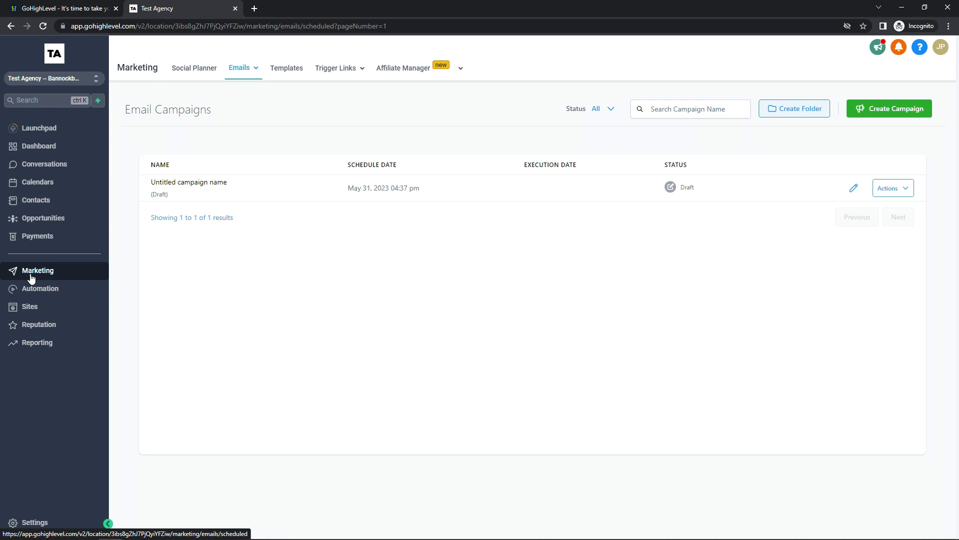
pyautogui.moveTo(241, 79)
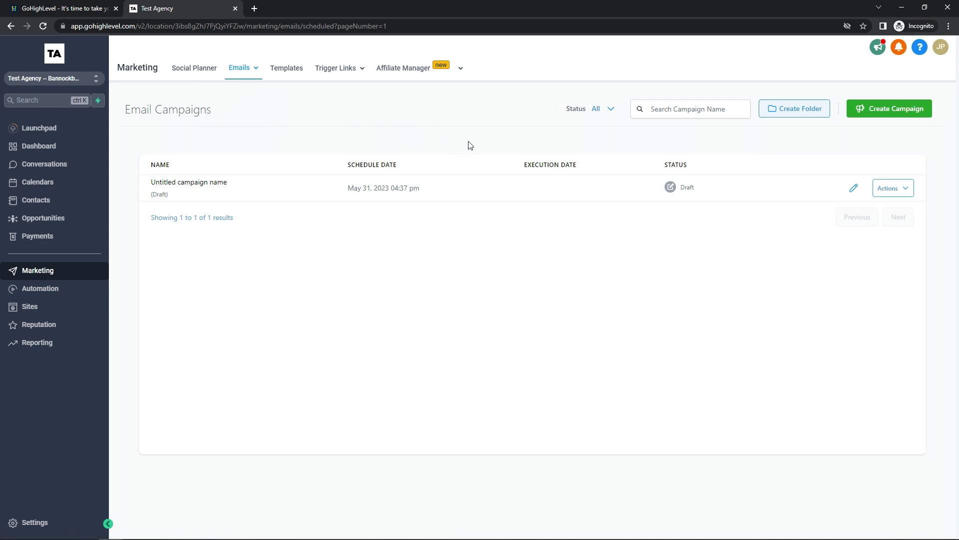
pyautogui.click(894, 115)
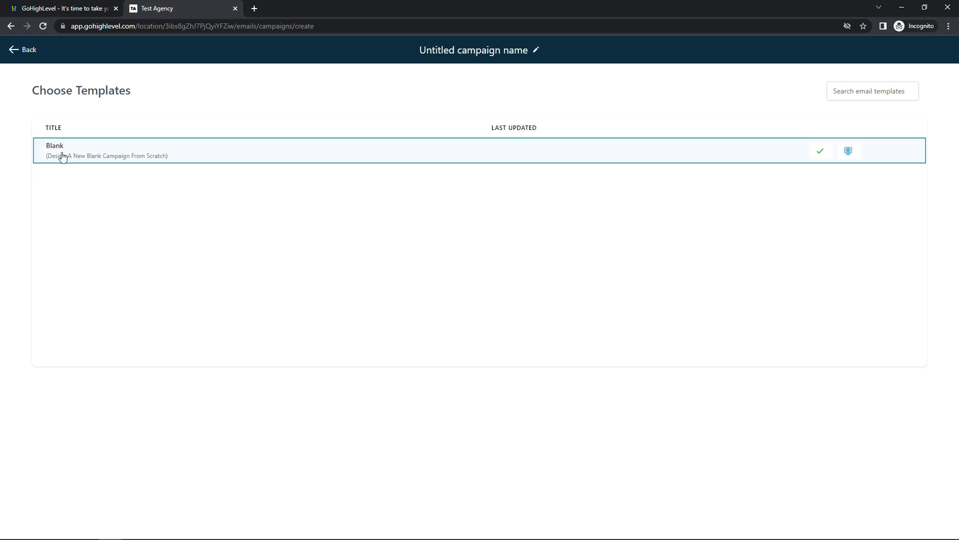
pyautogui.hotkey('alt', 'Left')
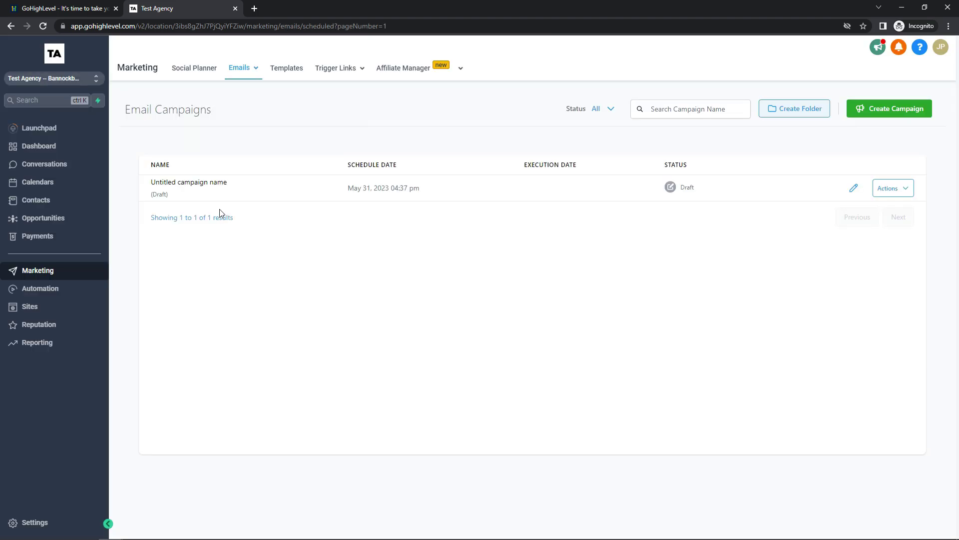
# Step: Open the draft email campaign for editing and look through its available content elements and layouts
pyautogui.click(854, 189)
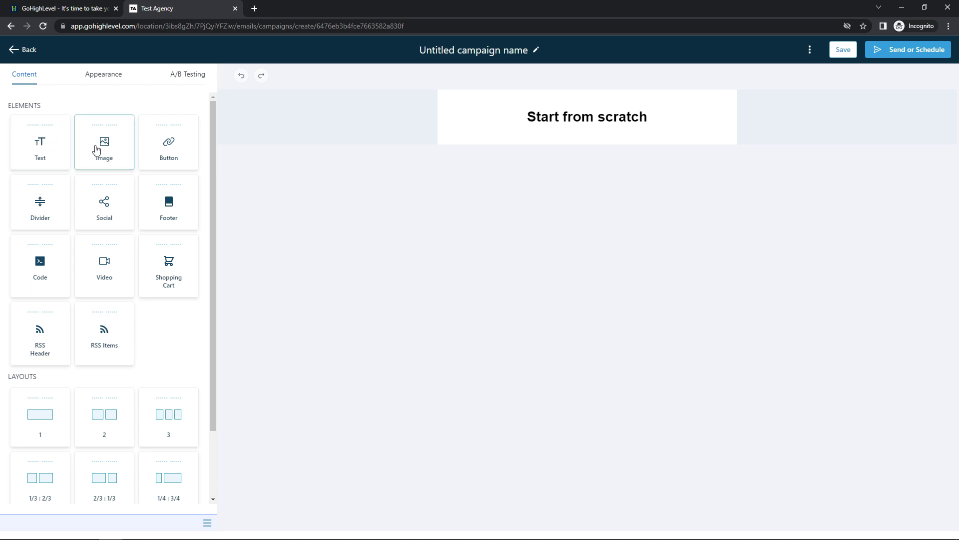
pyautogui.scroll(-1, 125, 168)
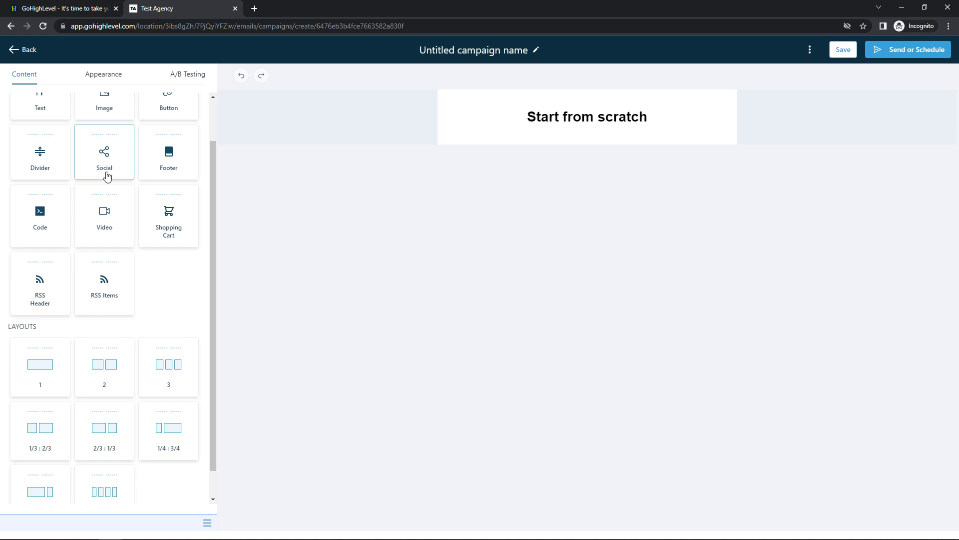
pyautogui.scroll(-1, 106, 175)
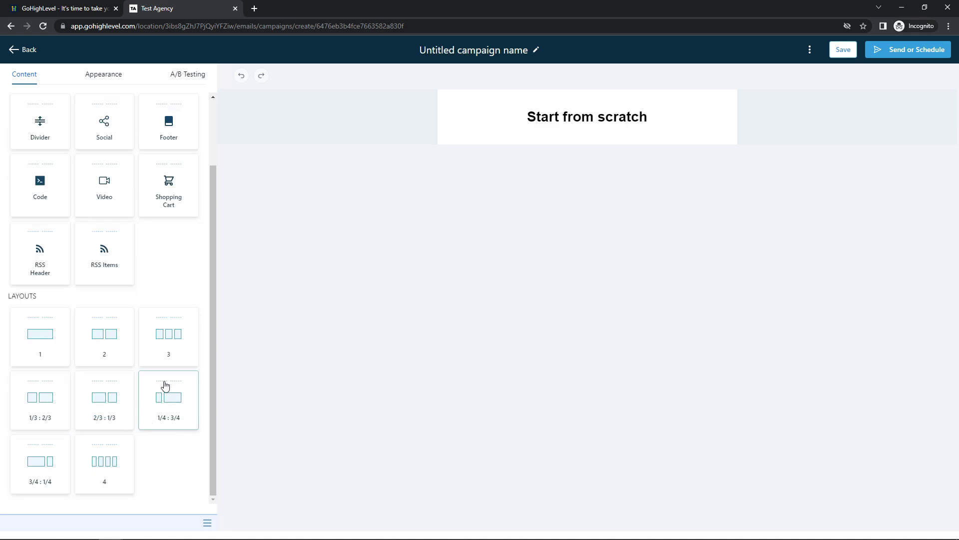
pyautogui.scroll(2, 113, 317)
# Step: View the Template and Button appearance settings of the email campaign
pyautogui.click(99, 76)
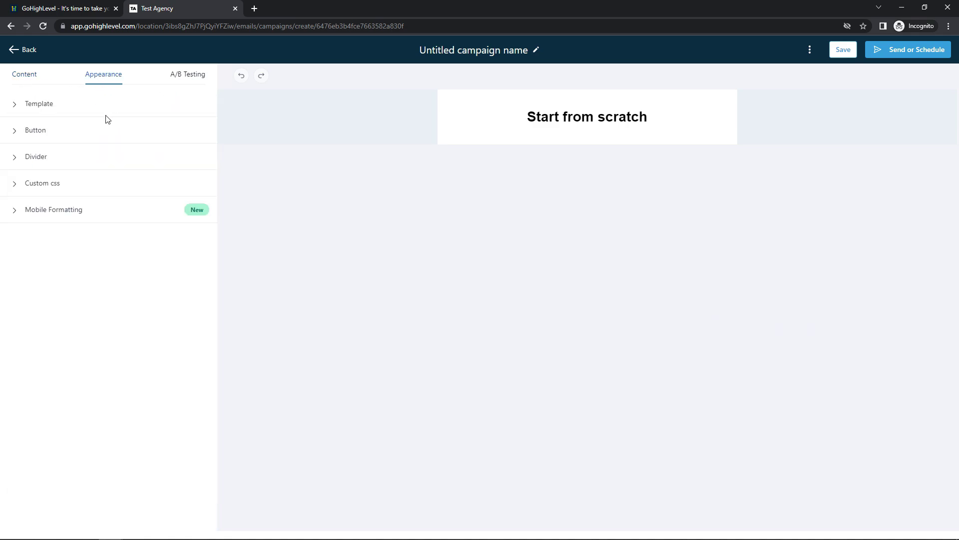
pyautogui.click(26, 108)
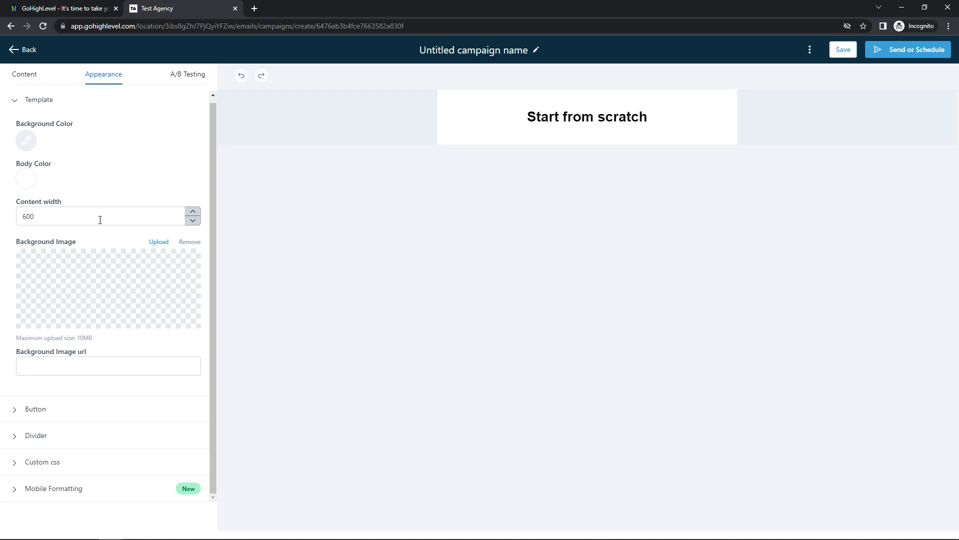
pyautogui.click(45, 409)
pyautogui.scroll(-3, 85, 344)
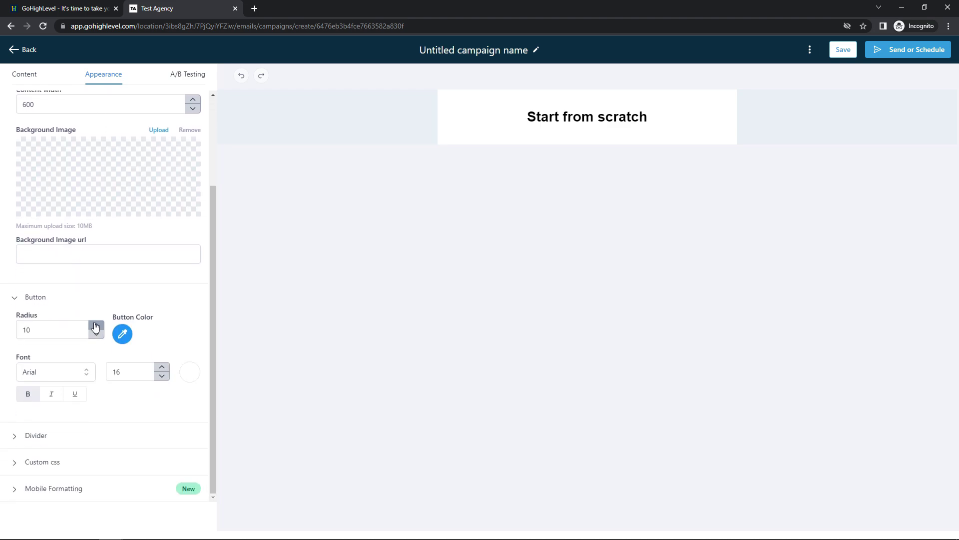
pyautogui.click(34, 300)
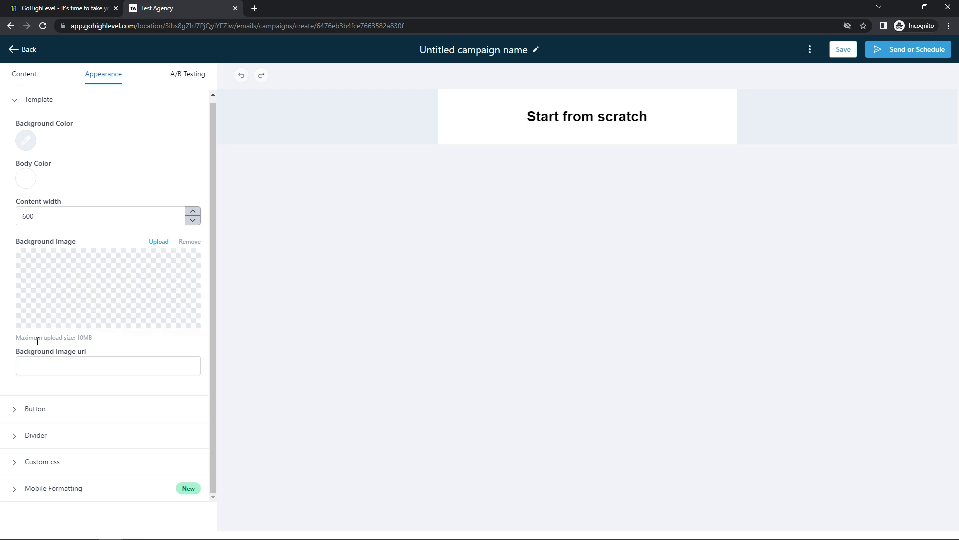
# Step: View the Divider, Custom css and Mobile Formatting appearance settings of the email campaign
pyautogui.click(36, 437)
pyautogui.click(53, 463)
pyautogui.scroll(-2, 75, 440)
pyautogui.scroll(-2, 105, 380)
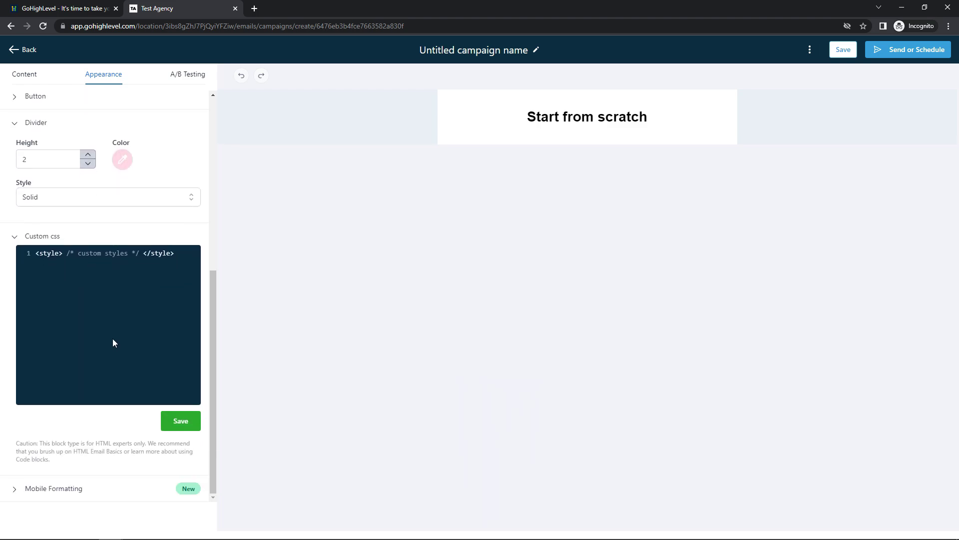
pyautogui.click(37, 480)
pyautogui.scroll(-4, 94, 394)
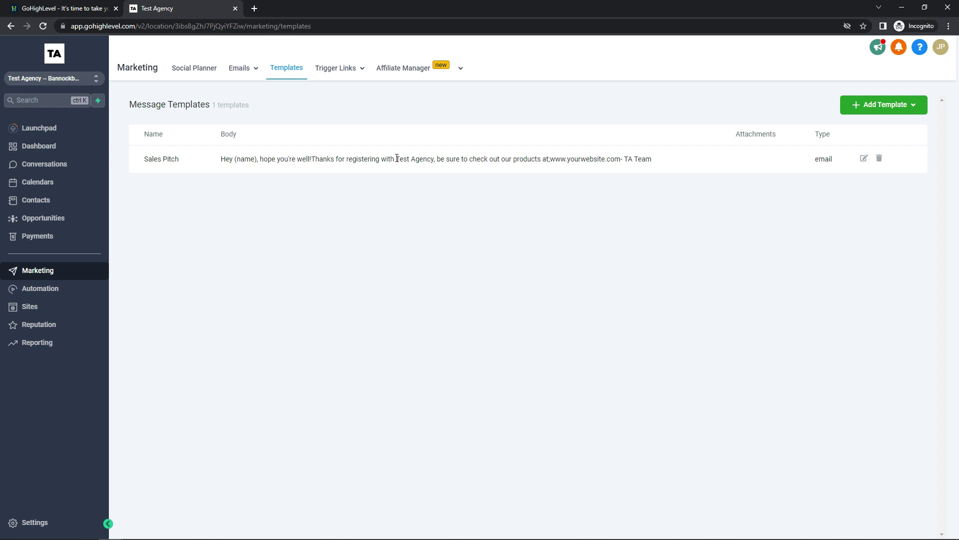
# Step: Create a new automation workflow from scratch after looking through the available workflow recipes
pyautogui.moveTo(338, 80)
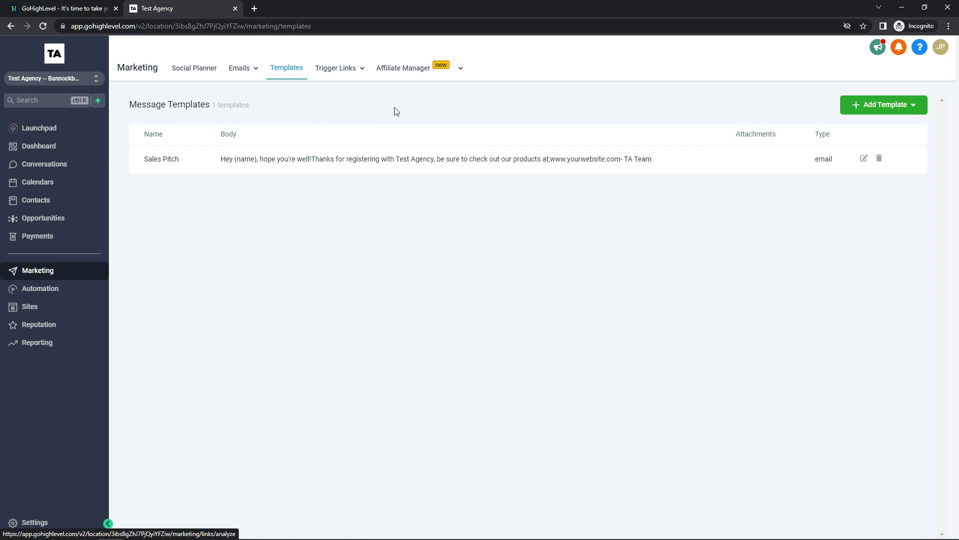
pyautogui.click(47, 292)
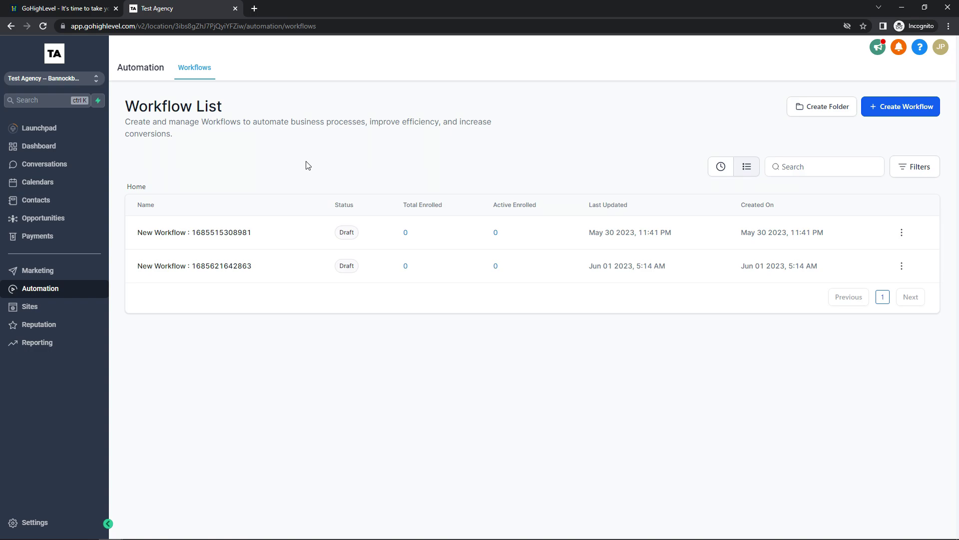
pyautogui.click(901, 115)
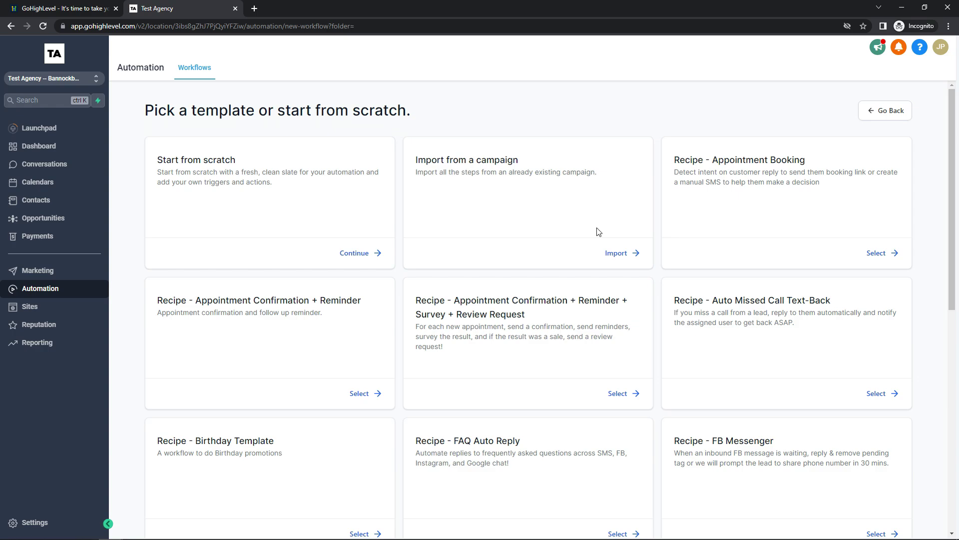
pyautogui.scroll(-7, 474, 217)
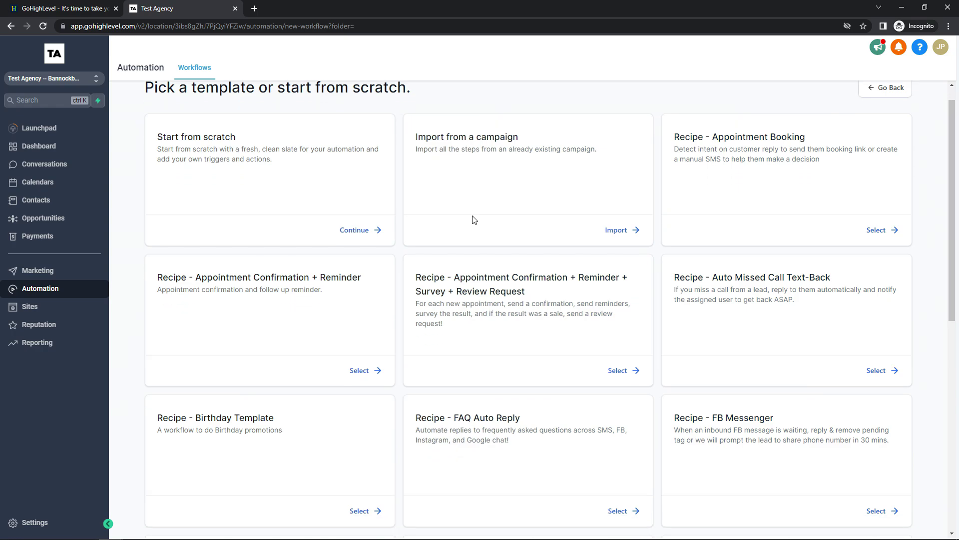
pyautogui.scroll(4, 491, 276)
pyautogui.scroll(3, 491, 276)
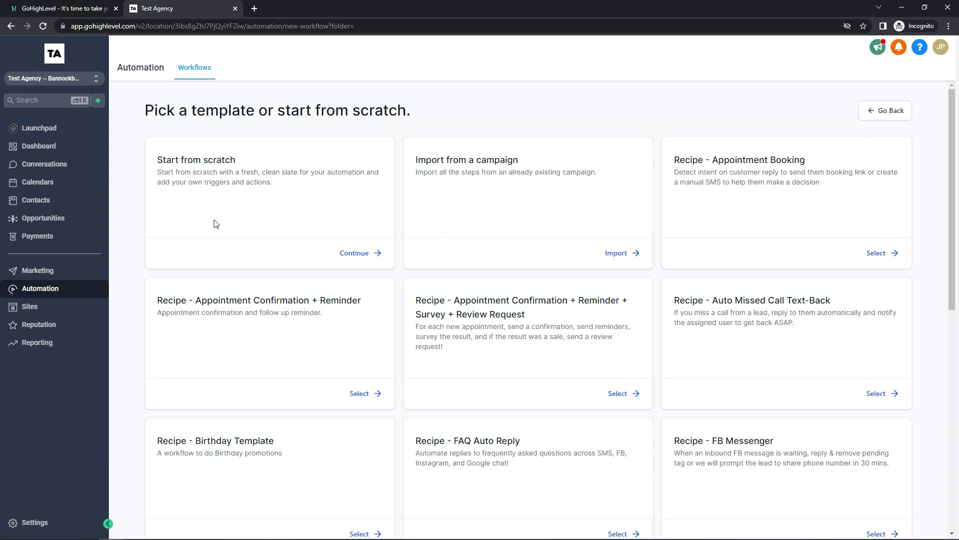
pyautogui.click(355, 253)
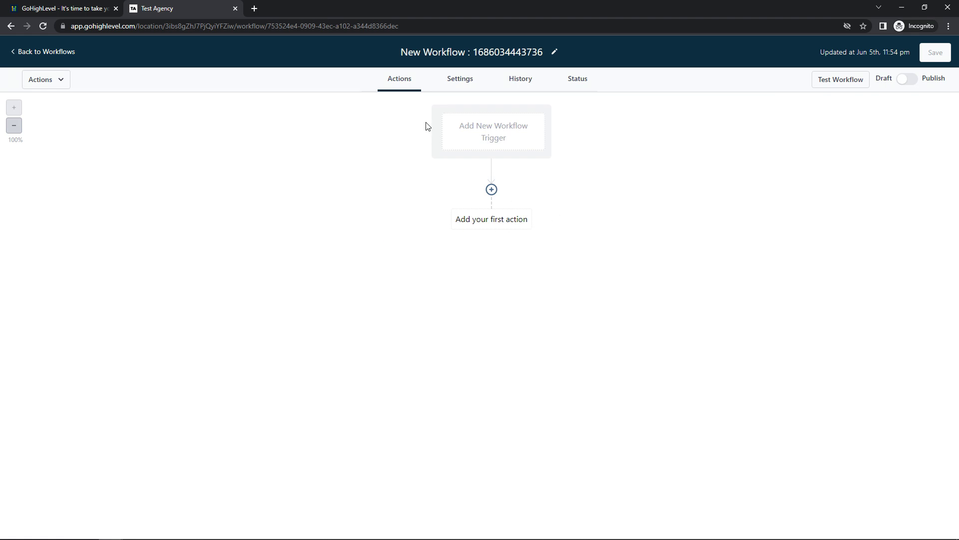
# Step: View the new workflow's Settings, History and Status pages, and return to its Actions view
pyautogui.click(462, 89)
pyautogui.click(518, 88)
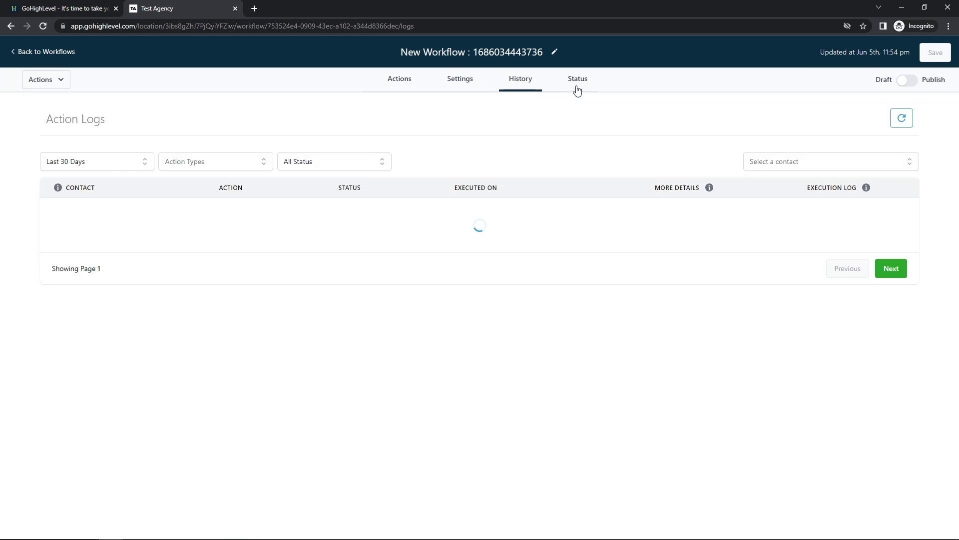
pyautogui.click(577, 88)
pyautogui.click(403, 83)
pyautogui.click(492, 189)
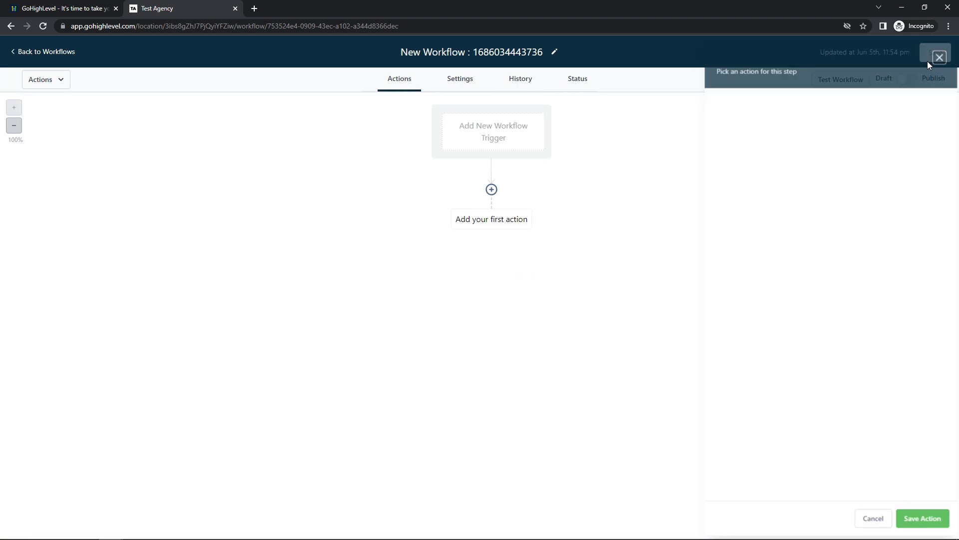
# Step: Add the Shopify Abandoned Checkout trigger to the workflow and save the trigger
pyautogui.click(498, 144)
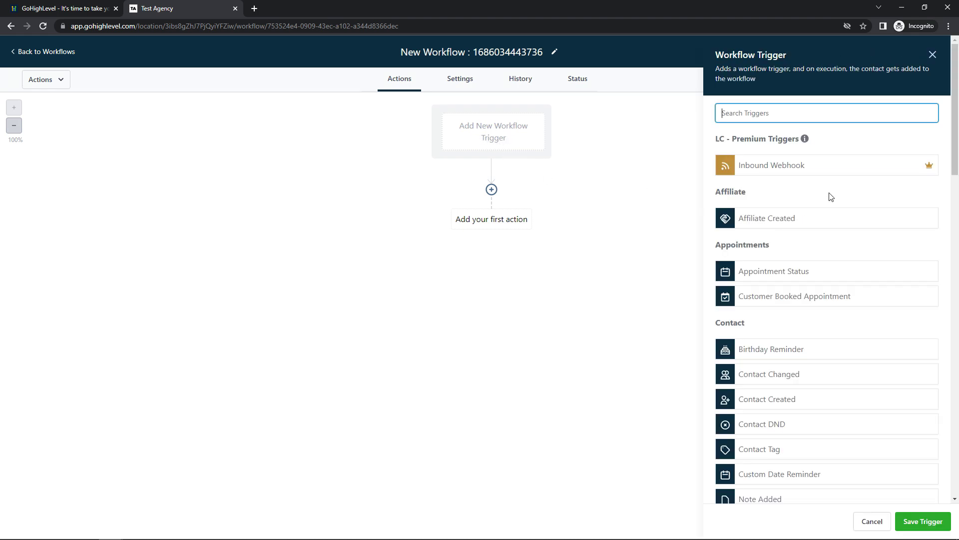
pyautogui.scroll(-1, 831, 196)
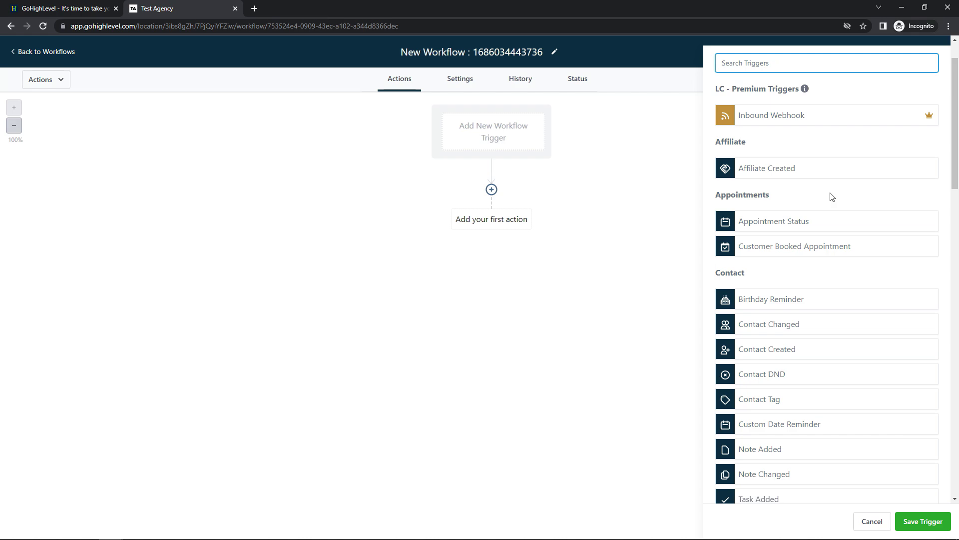
pyautogui.scroll(-15, 831, 196)
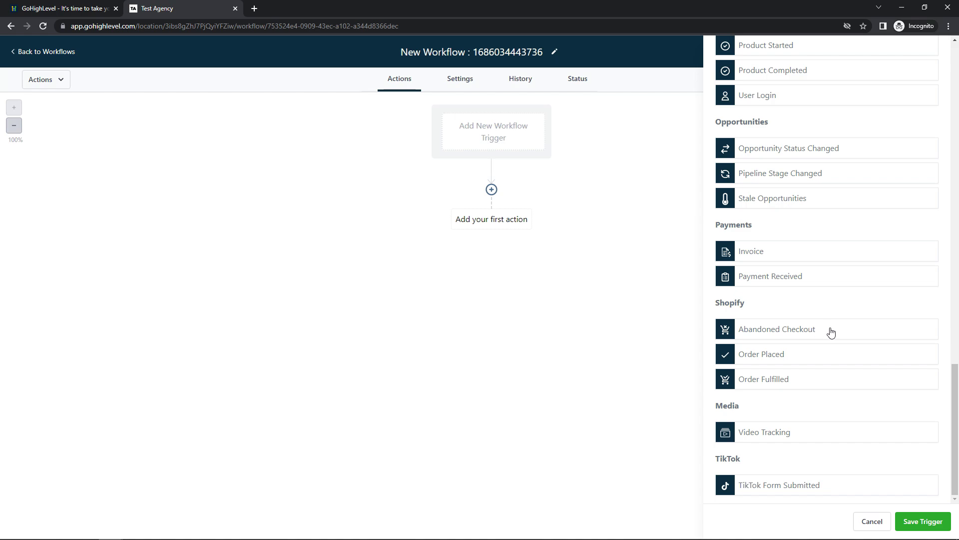
pyautogui.click(777, 334)
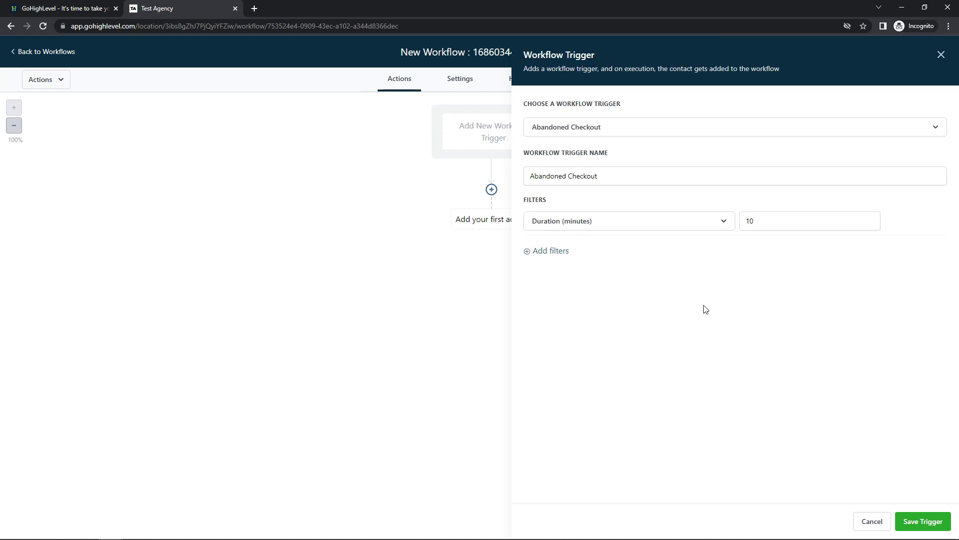
pyautogui.click(907, 521)
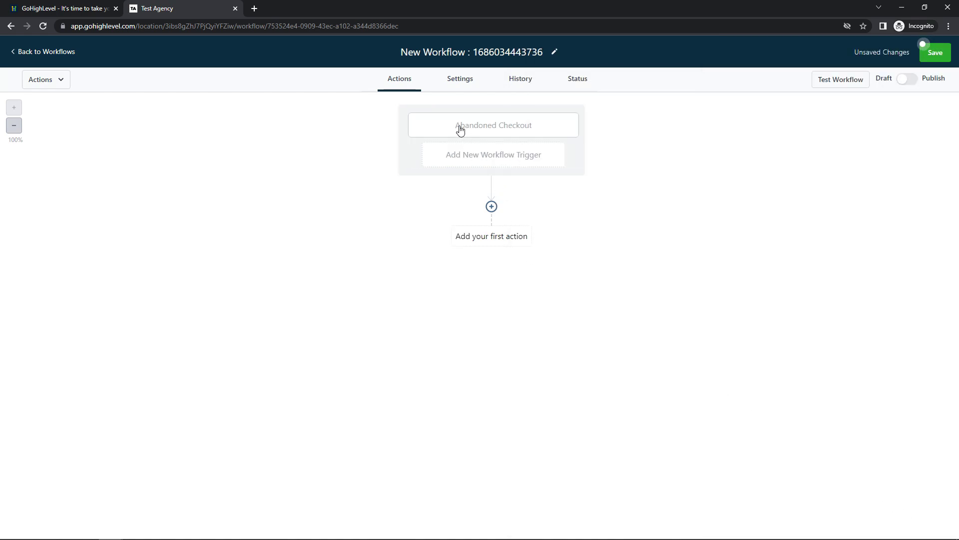
# Step: Add a Send Email action using the Sales Pitch template as the workflow's first action, and save the action
pyautogui.click(492, 207)
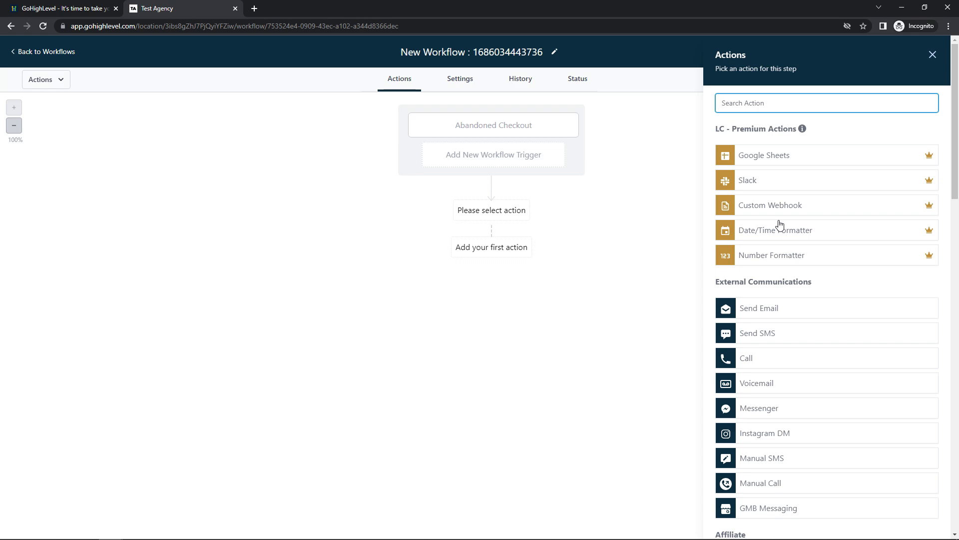
pyautogui.scroll(-1, 830, 246)
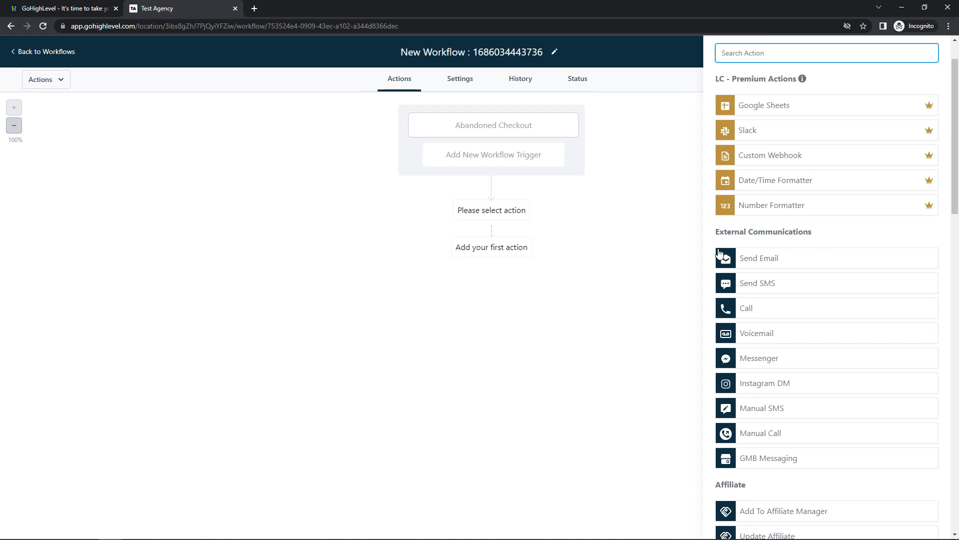
pyautogui.click(763, 264)
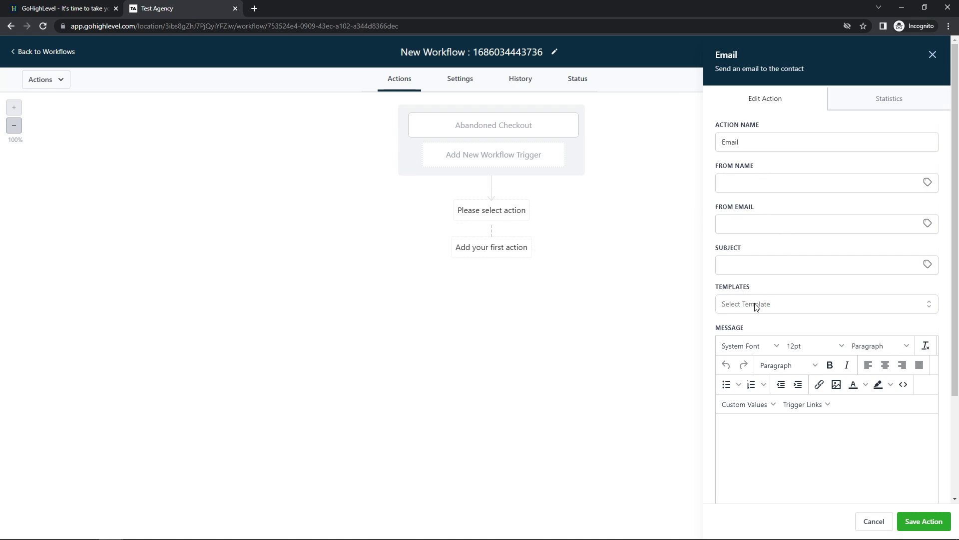
pyautogui.click(798, 306)
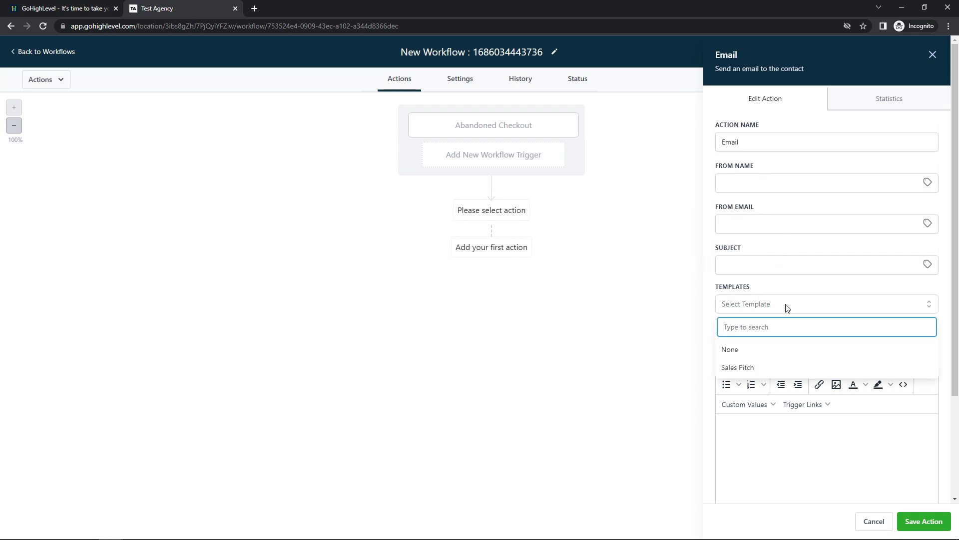
pyautogui.click(757, 370)
pyautogui.scroll(-1, 765, 365)
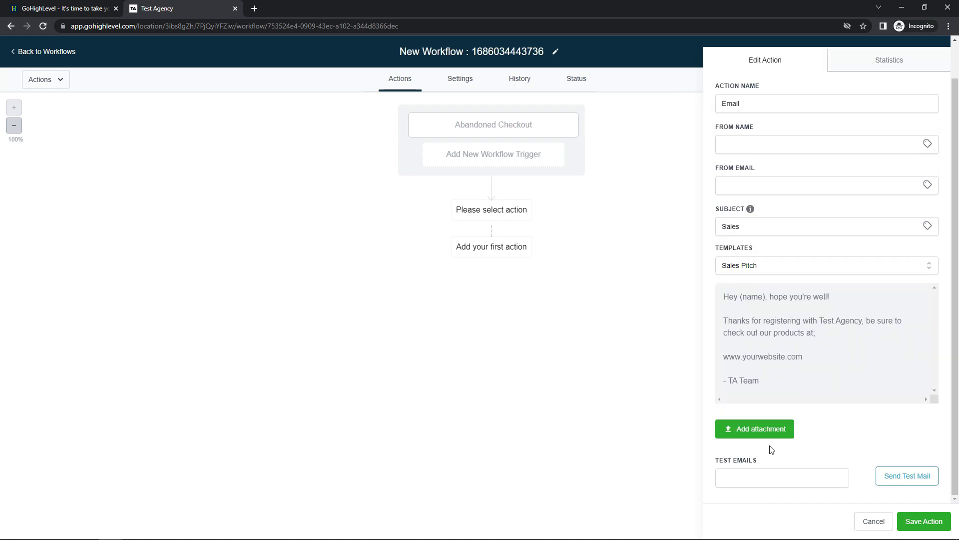
pyautogui.click(766, 472)
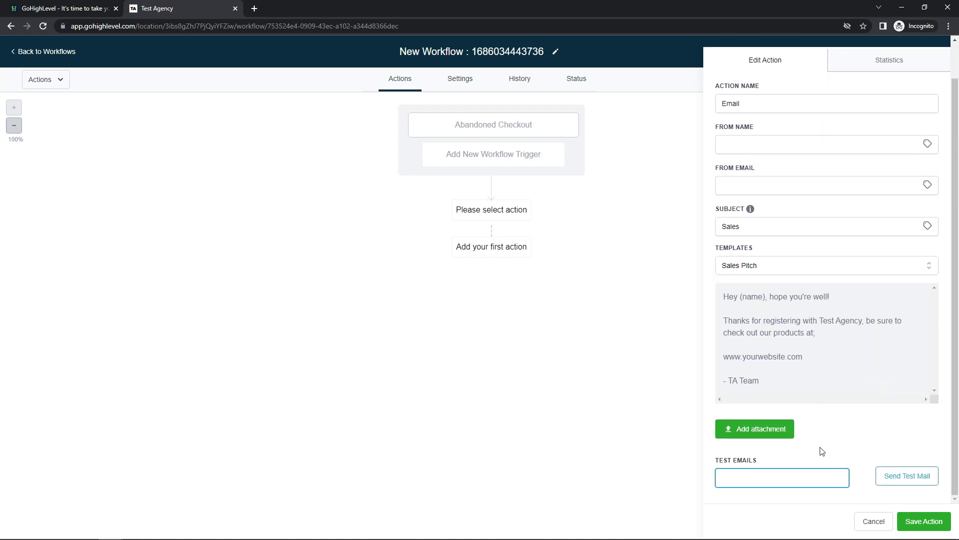
pyautogui.click(920, 520)
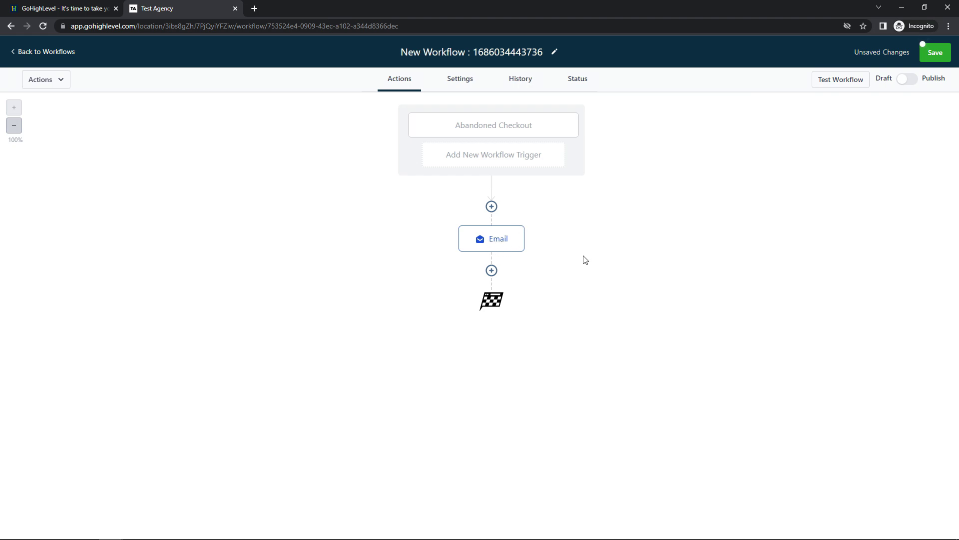
# Step: Look through the actions available for a further workflow step after the Email action
pyautogui.click(492, 271)
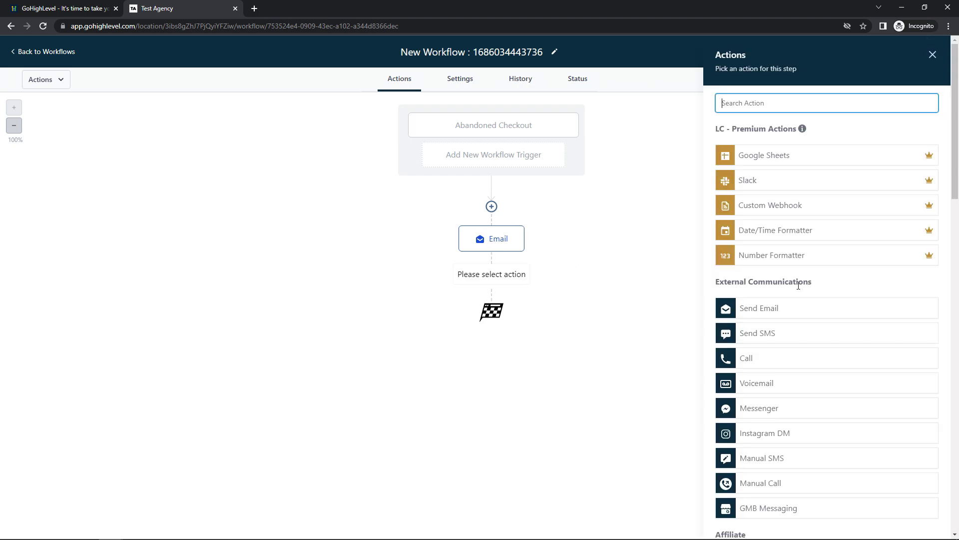
pyautogui.scroll(-10, 822, 285)
pyautogui.scroll(-10, 822, 185)
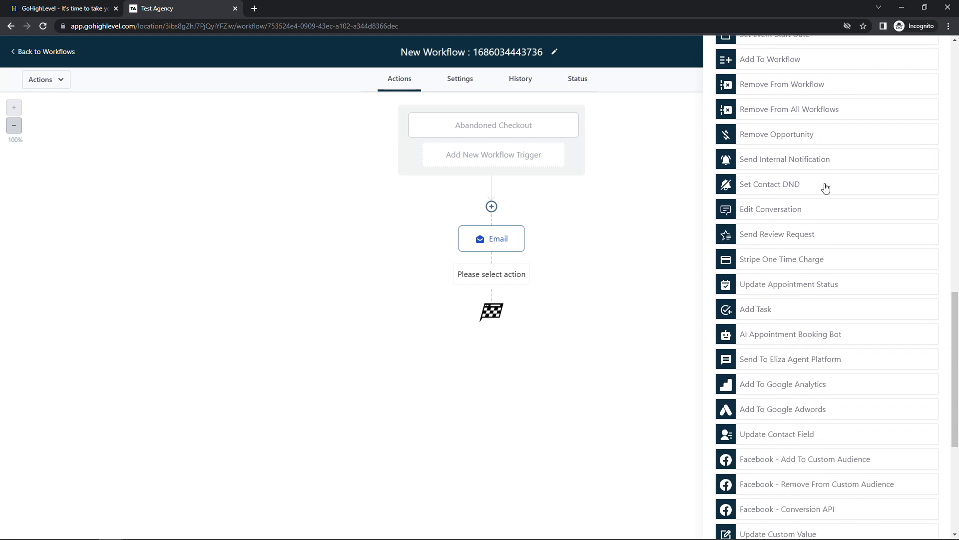
pyautogui.scroll(10, 831, 190)
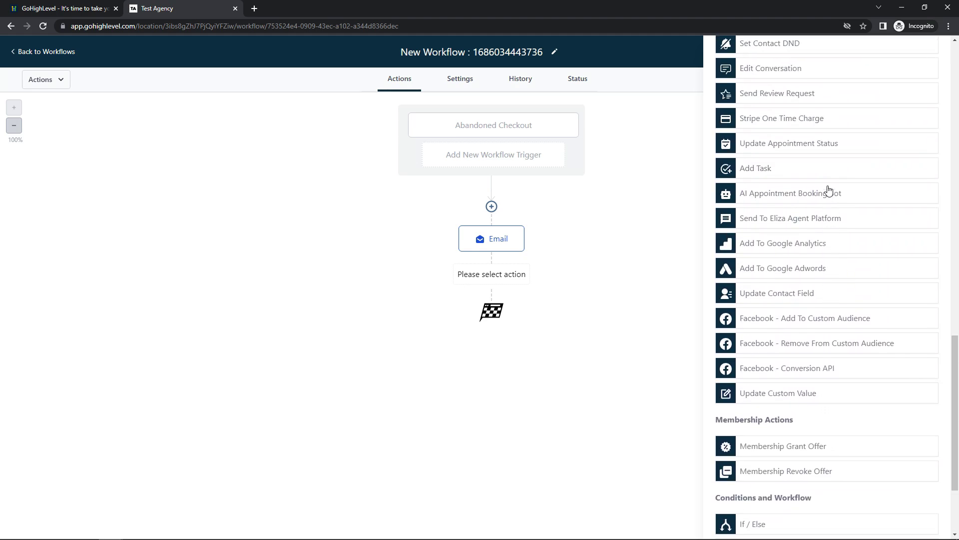
pyautogui.scroll(10, 834, 192)
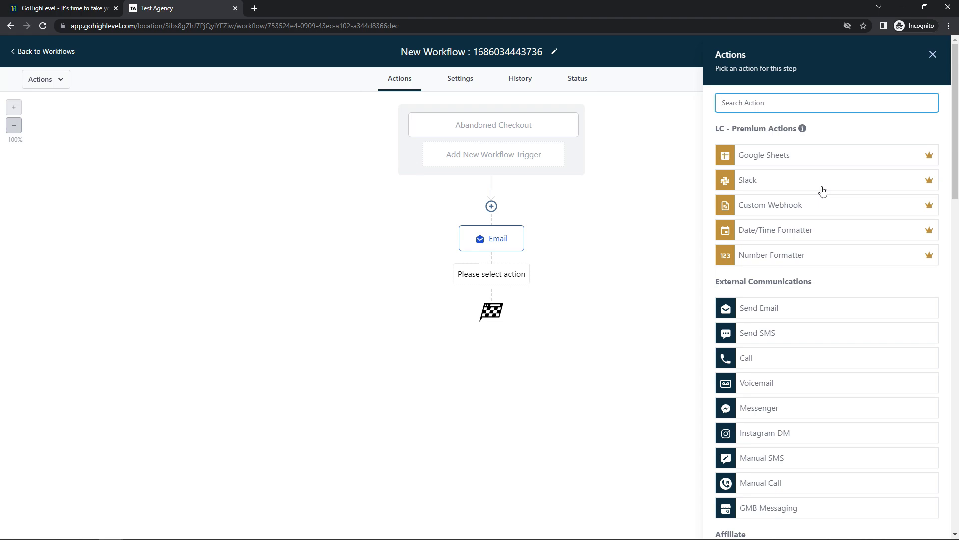
pyautogui.scroll(-2, 822, 191)
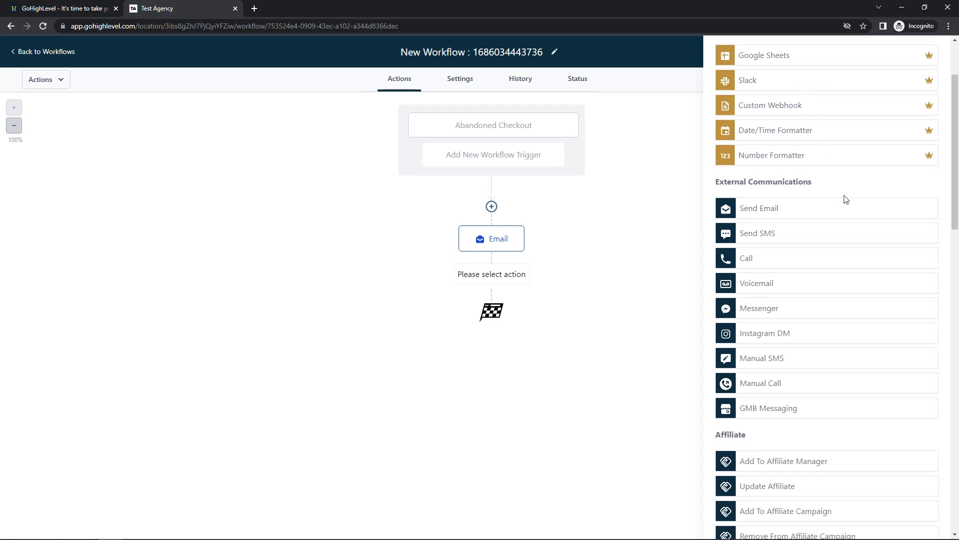
pyautogui.scroll(2, 848, 208)
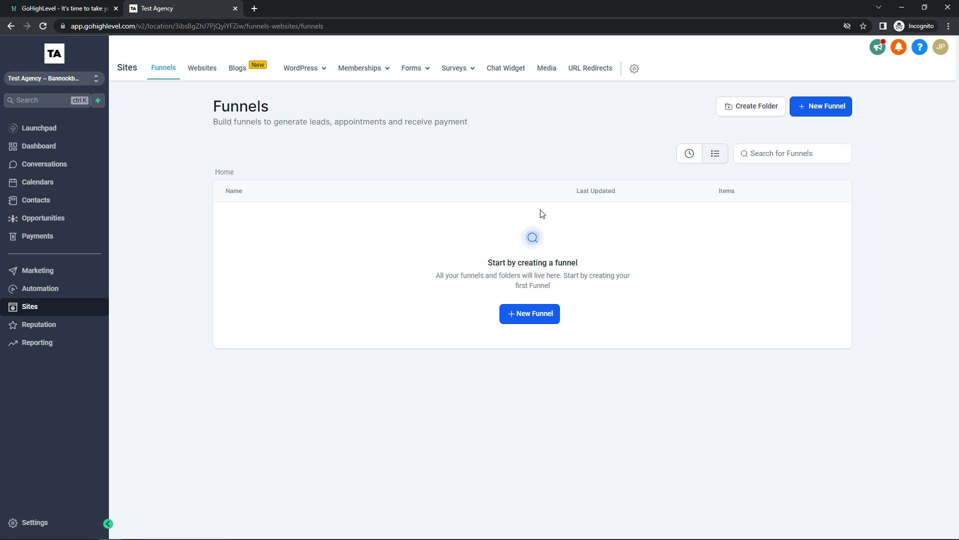
# Step: View the Websites and Blogs pages in Sites, and the Memberships dashboard with its available sections
pyautogui.click(201, 67)
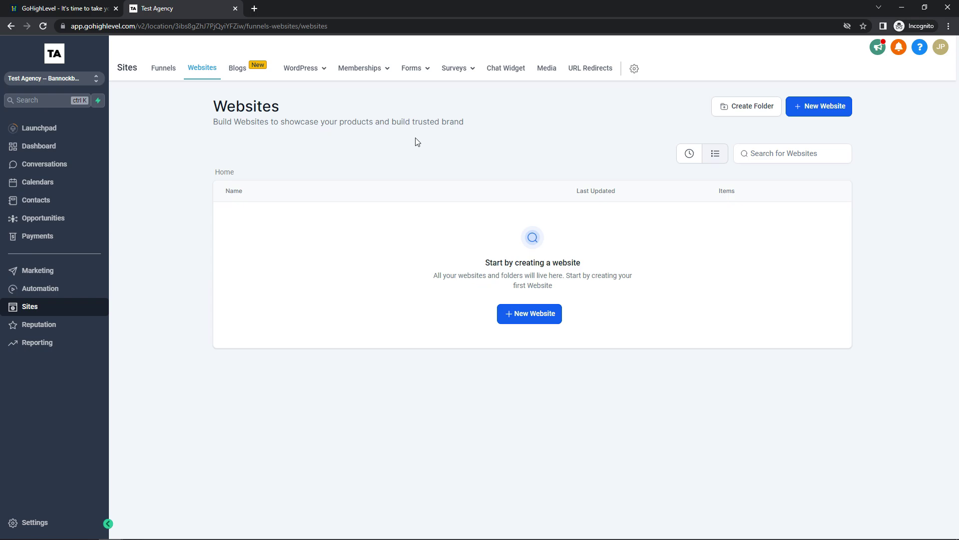
pyautogui.click(523, 317)
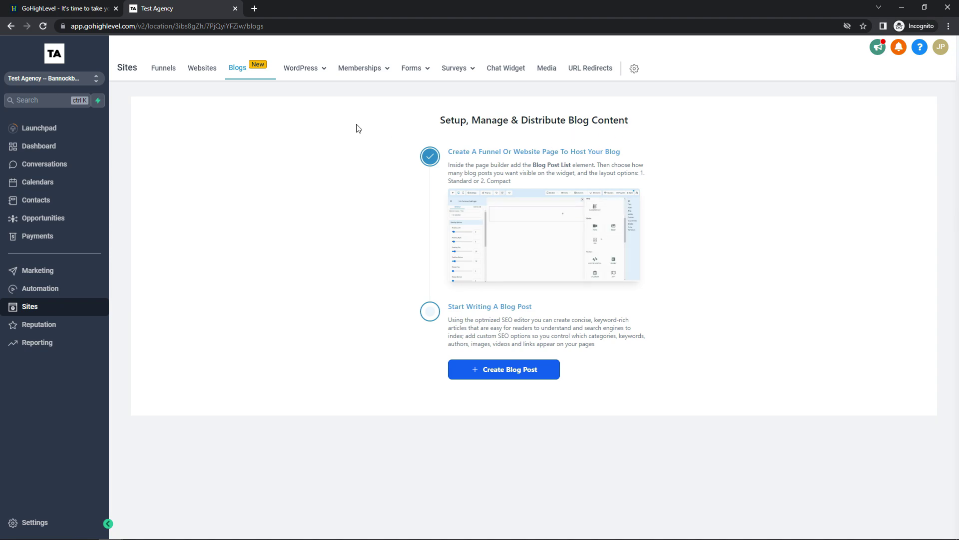
pyautogui.moveTo(317, 79)
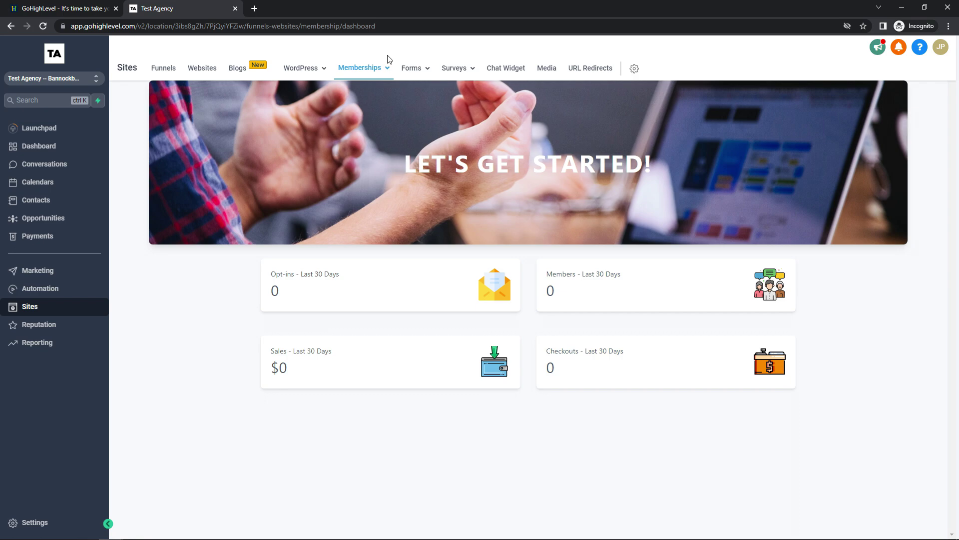
pyautogui.moveTo(387, 66)
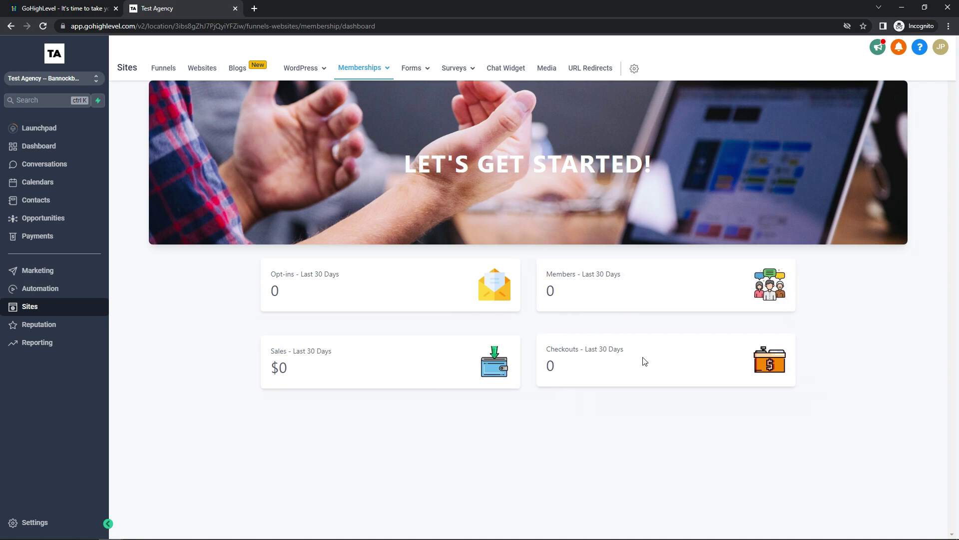
pyautogui.click(387, 69)
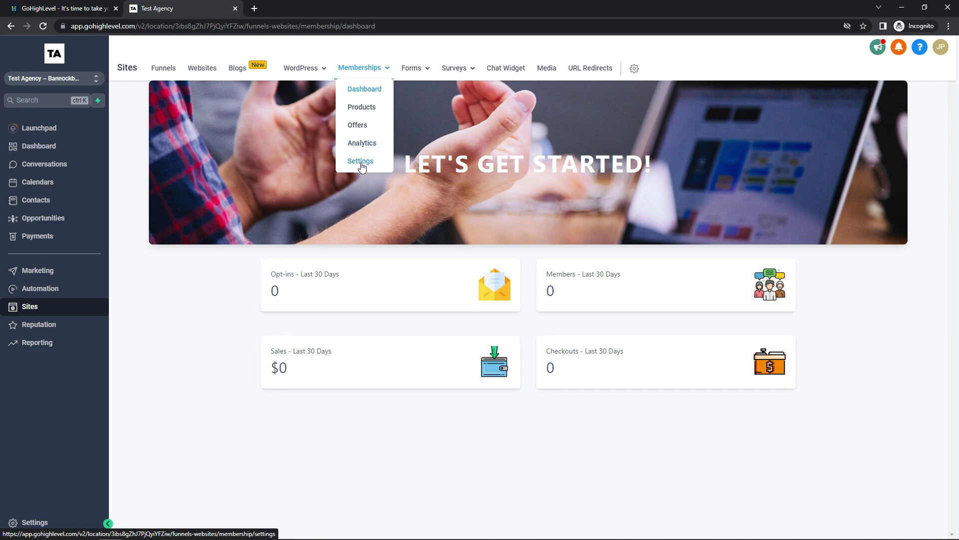
# Step: View the Reputation overview from the invites goal down to the latest review requests and reviews
pyautogui.click(32, 330)
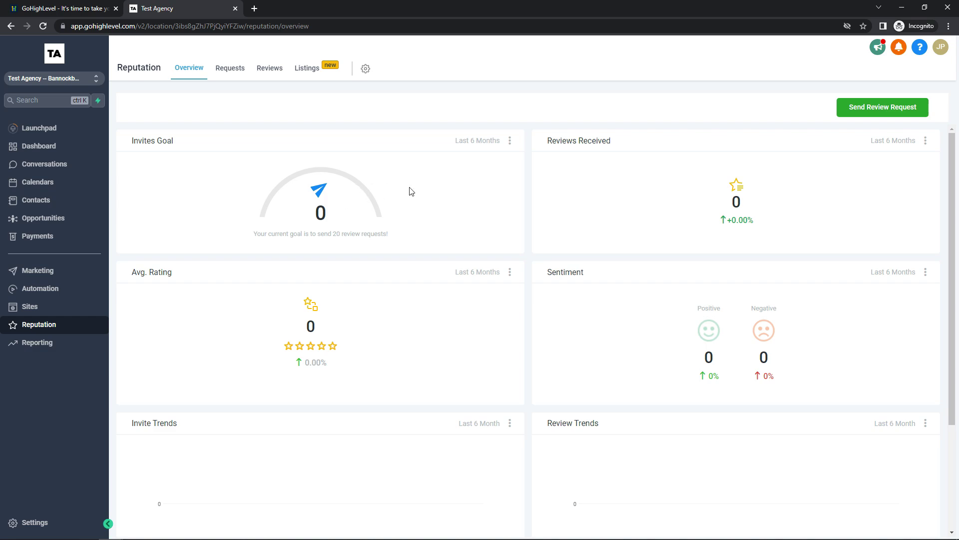
pyautogui.scroll(-1, 581, 242)
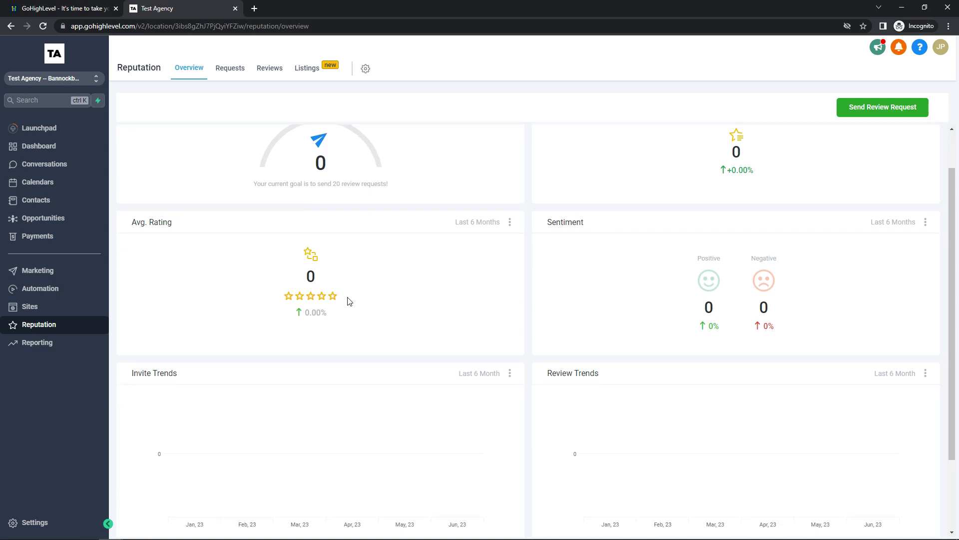
pyautogui.scroll(-1, 624, 296)
pyautogui.scroll(-2, 628, 297)
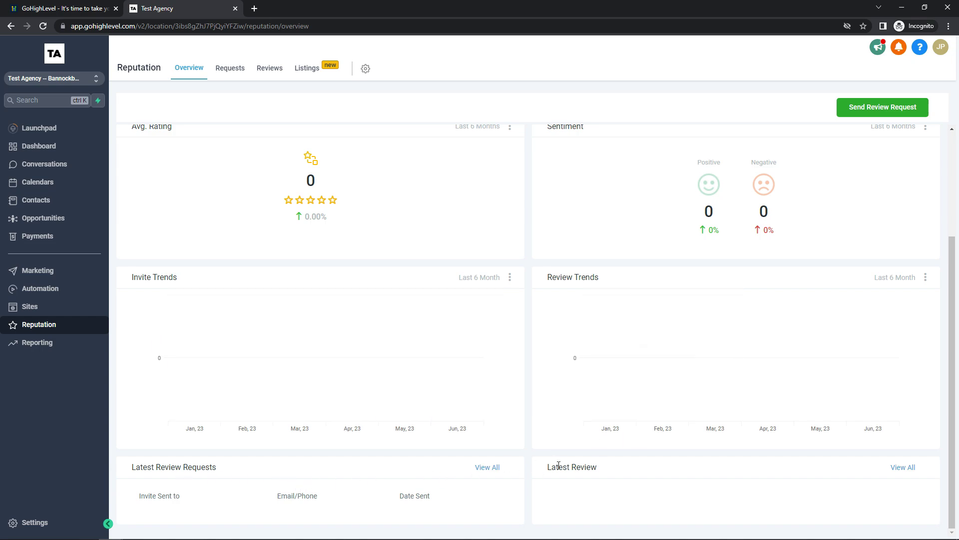
pyautogui.scroll(3, 550, 500)
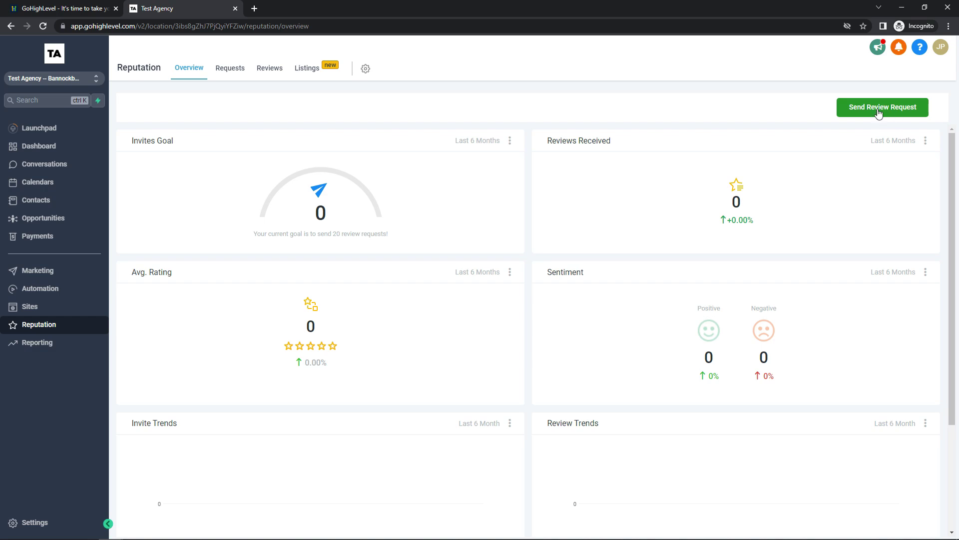
# Step: View the Google Ads report in Reporting down to the campaign table, and open the Facebook Ads report
pyautogui.click(55, 343)
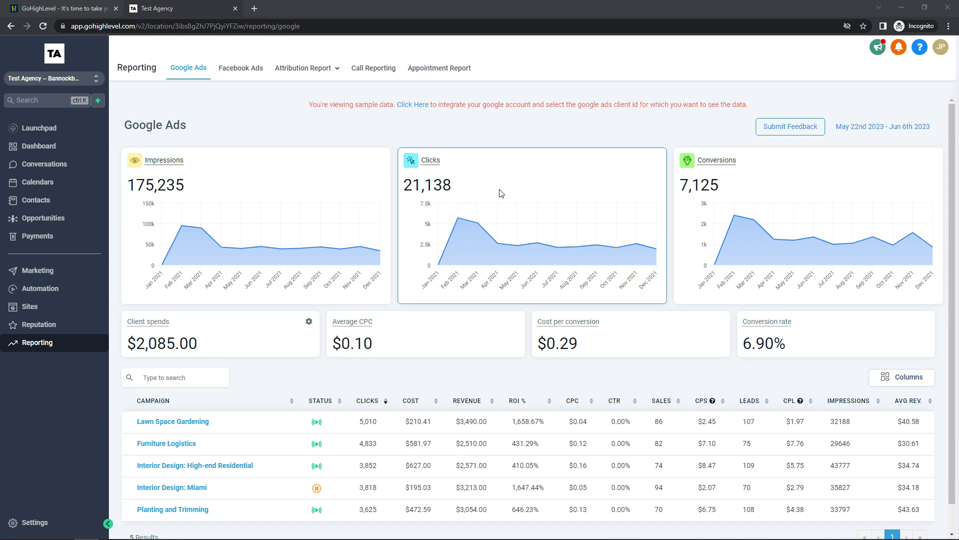
pyautogui.scroll(-1, 810, 184)
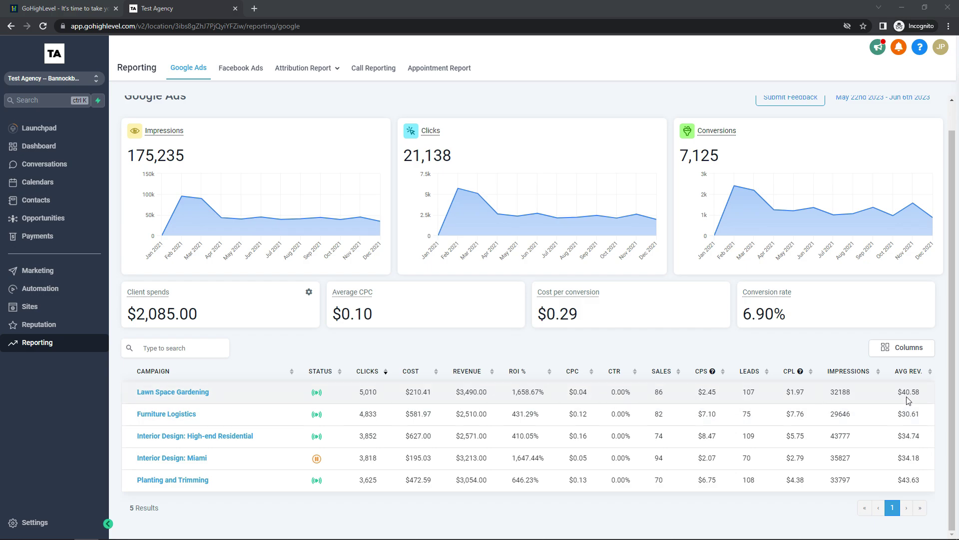
pyautogui.scroll(1, 278, 142)
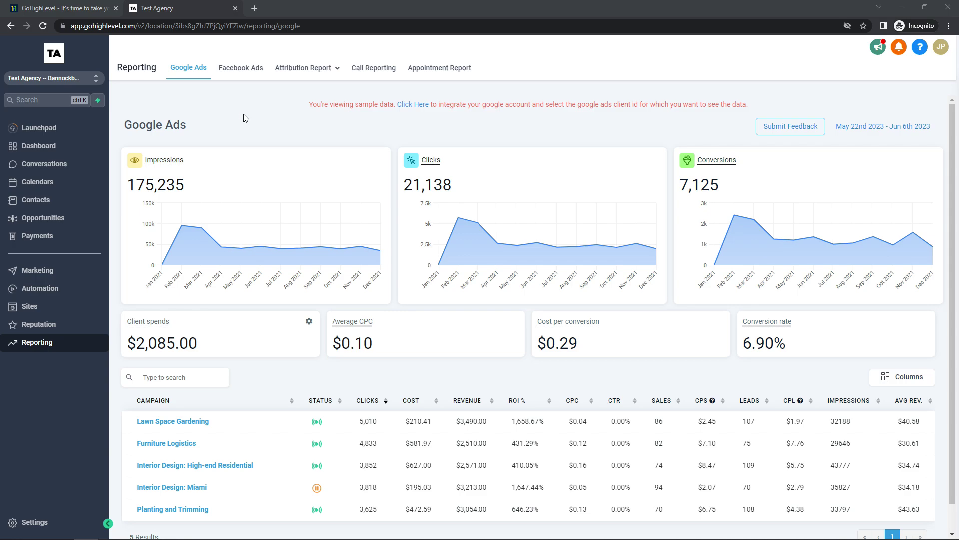
pyautogui.click(259, 75)
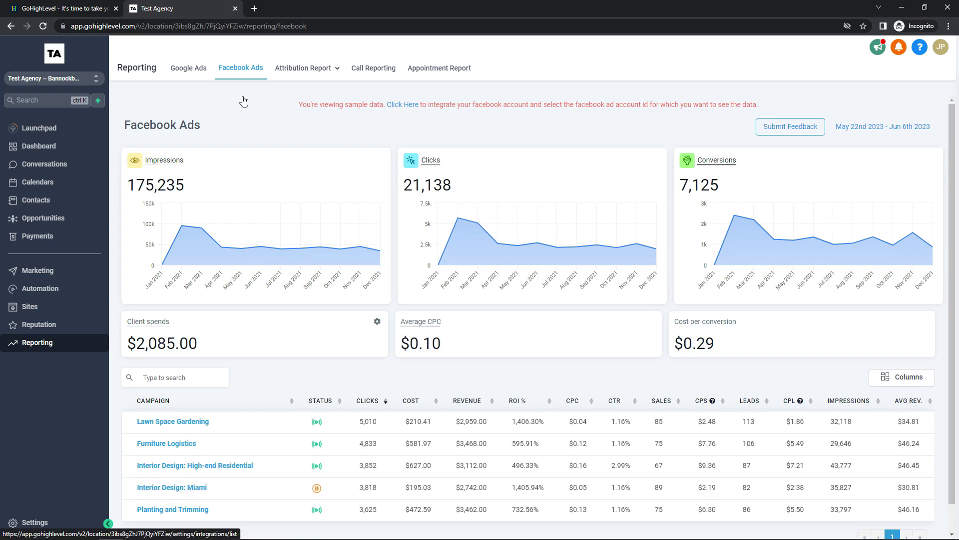
# Step: Look through the attribution Conversion Report's charts down to Contacts Created, and switch back to the GoHighLevel website's home page
pyautogui.moveTo(307, 75)
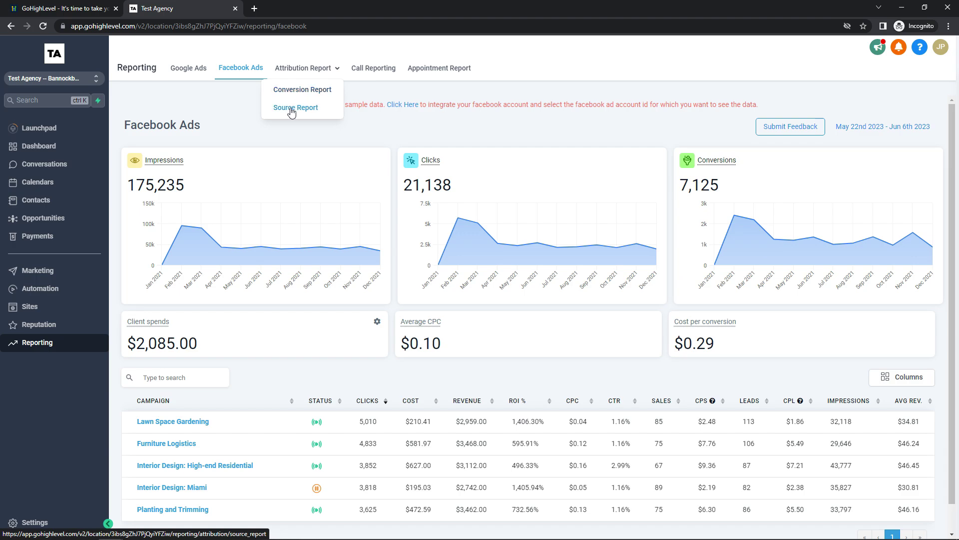
pyautogui.click(302, 75)
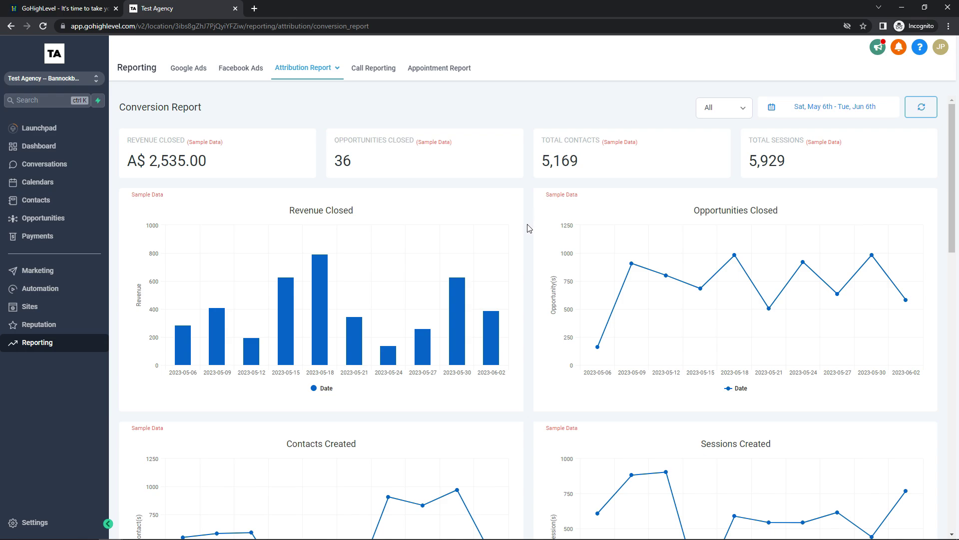
pyautogui.scroll(-10, 528, 229)
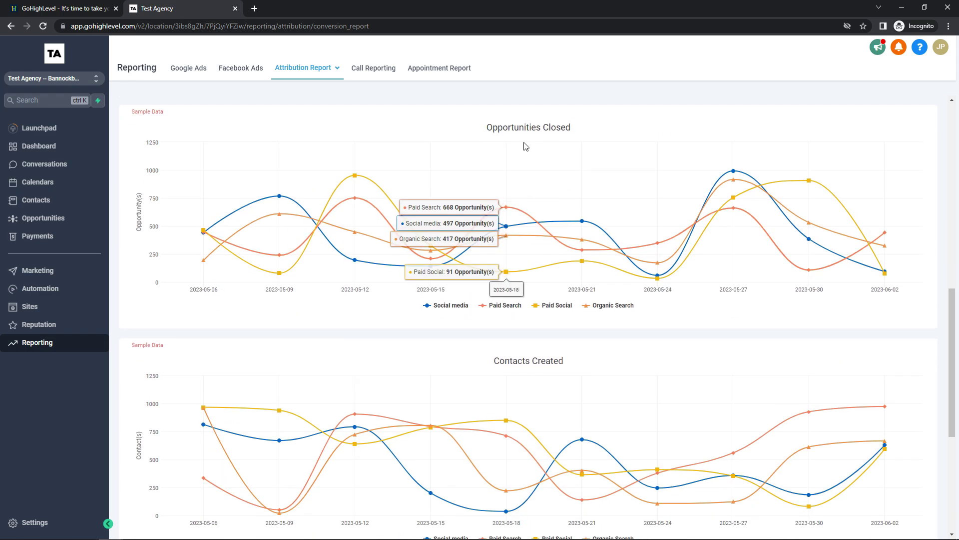
pyautogui.click(302, 110)
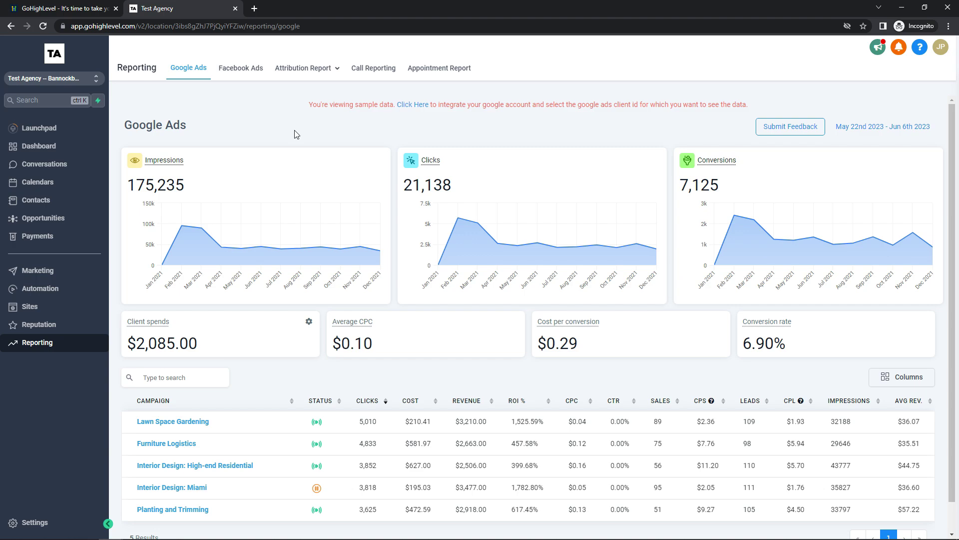
pyautogui.hotkey('ctrl', 'Tab')
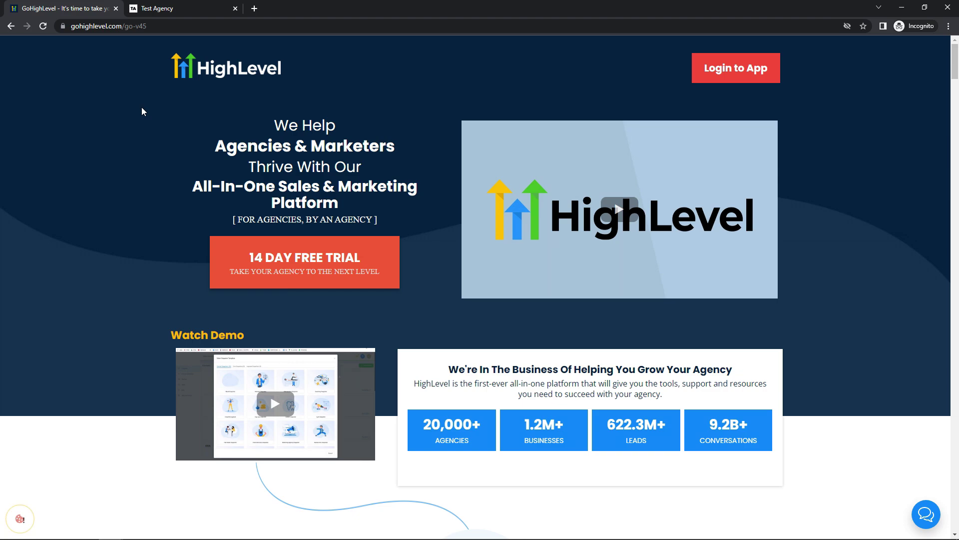